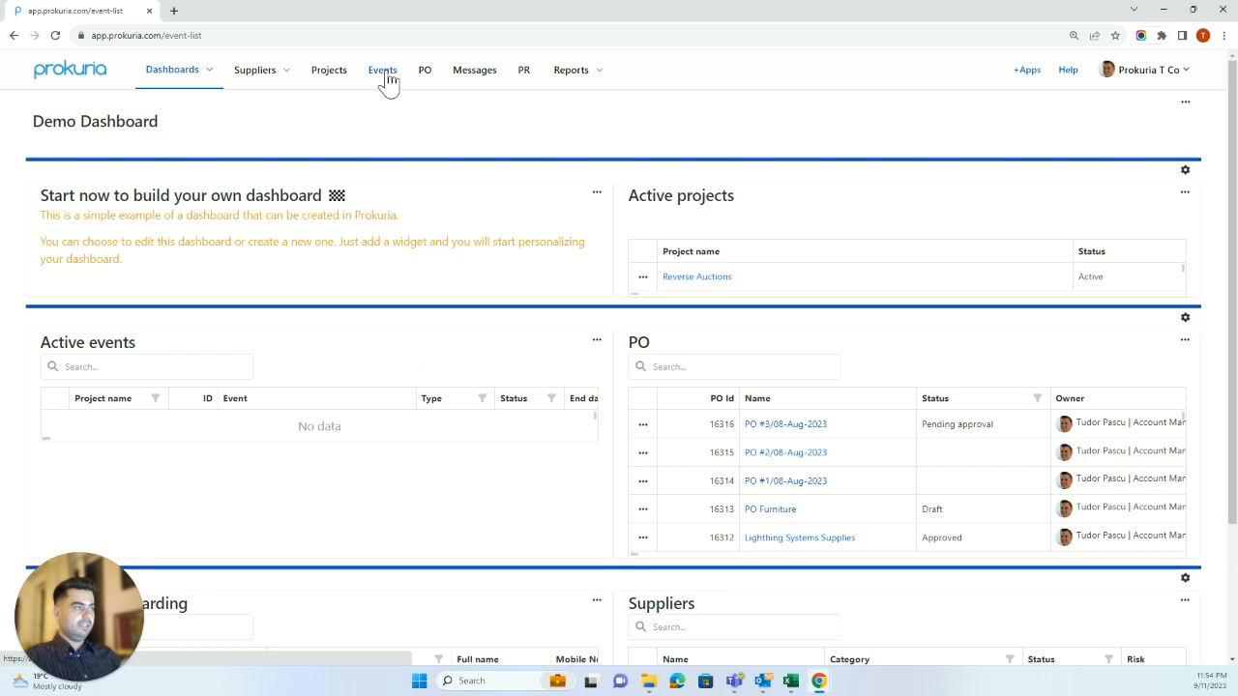
Create a new Reverse Auction event assigned to Demo Project.
{"action": "left_click", "coordinate": [1176, 112]}
{"action": "left_click", "coordinate": [1158, 207]}
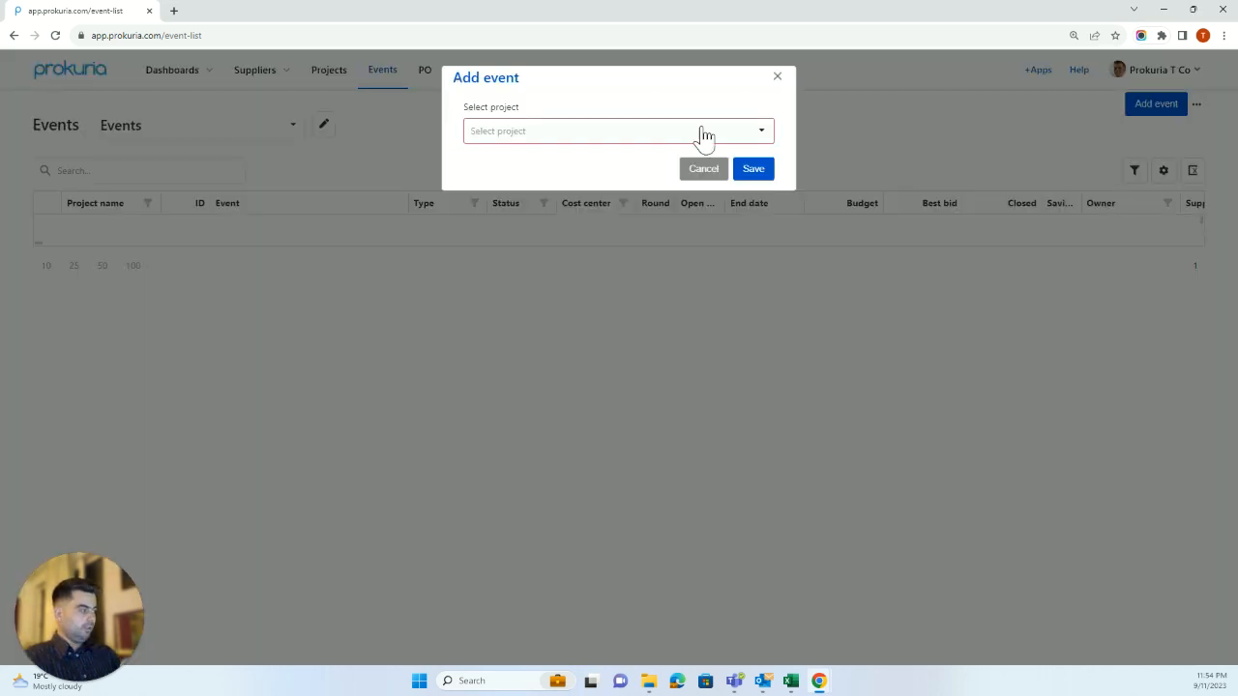
{"action": "left_click", "coordinate": [721, 135]}
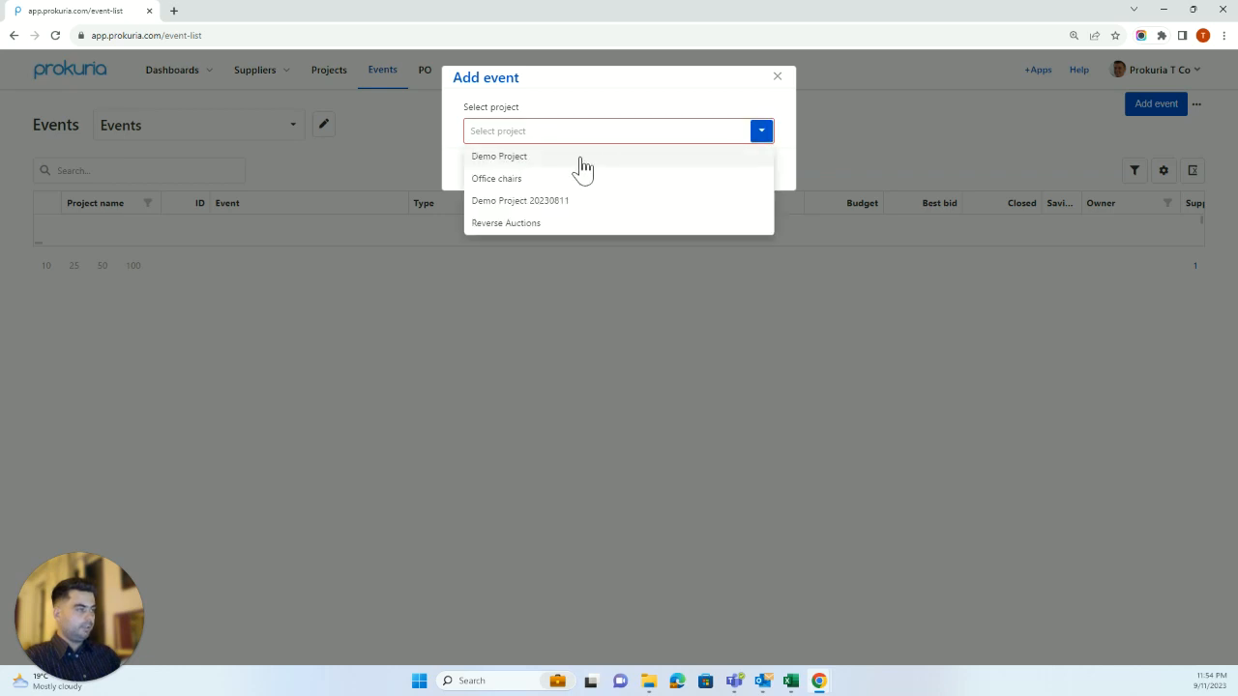
{"action": "left_click", "coordinate": [578, 158]}
{"action": "left_click", "coordinate": [762, 174]}
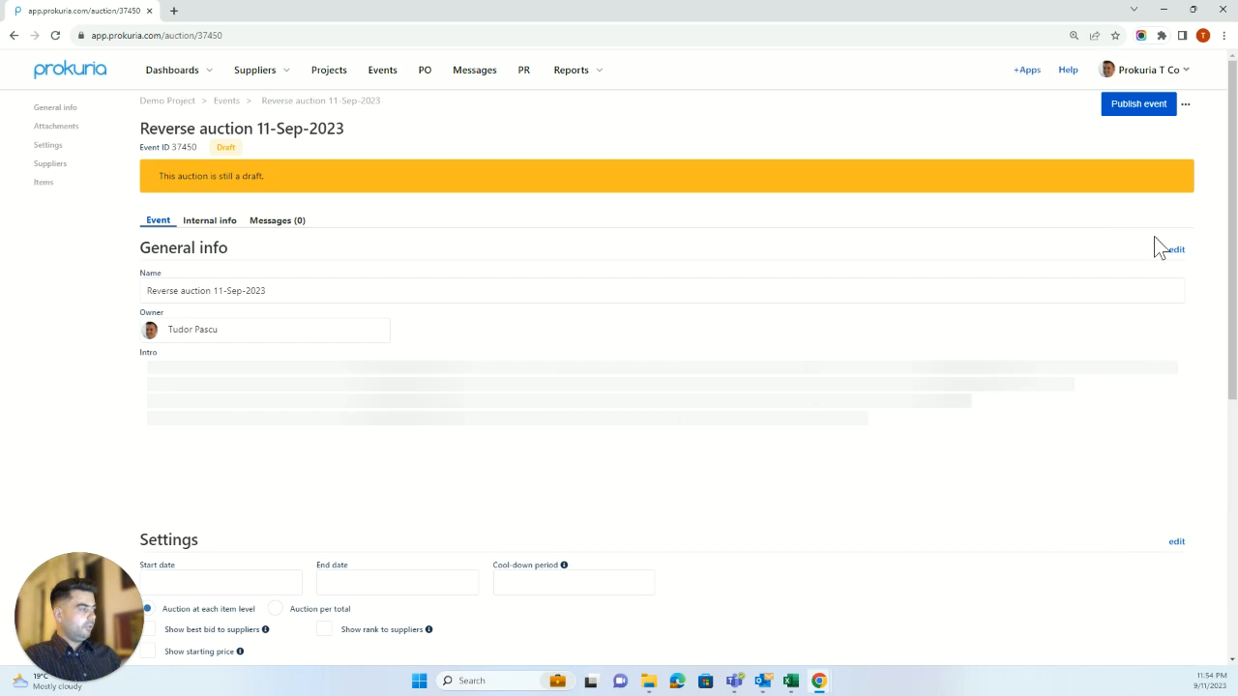
Rename the auction to 'Demo reverse auction furniture' from clipboard history.
{"action": "left_click", "coordinate": [1178, 254]}
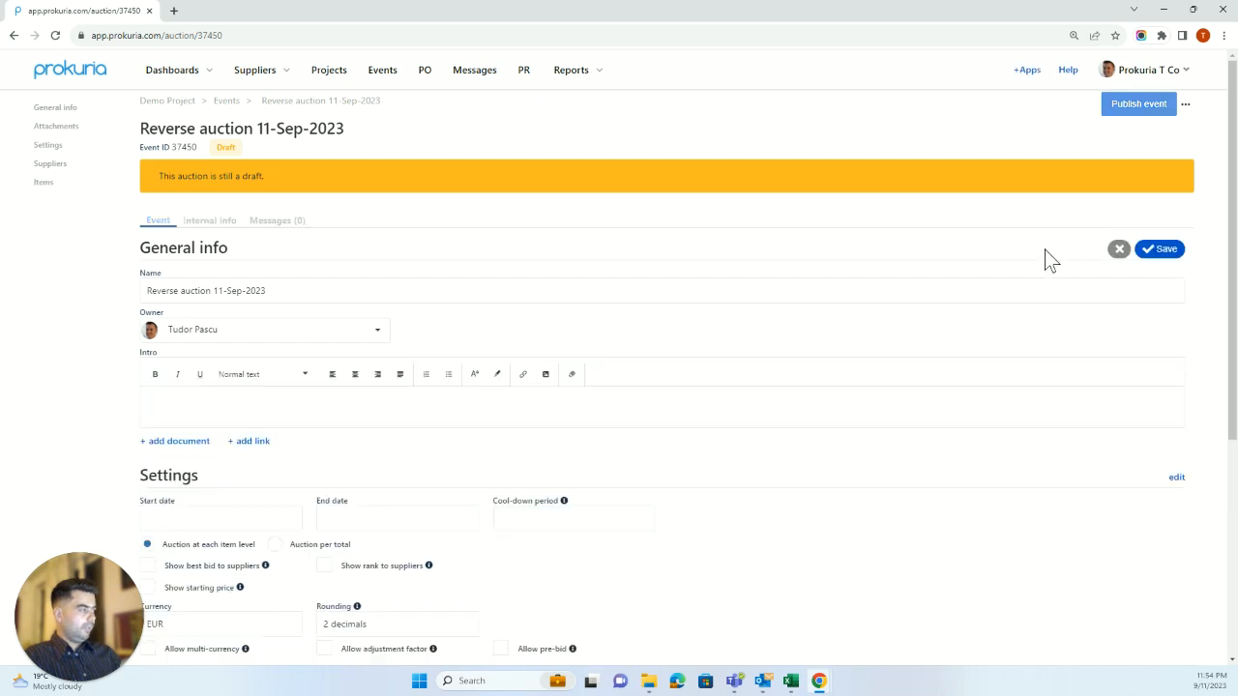
{"action": "double_click", "coordinate": [649, 286]}
{"action": "key", "text": "ctrl+a"}
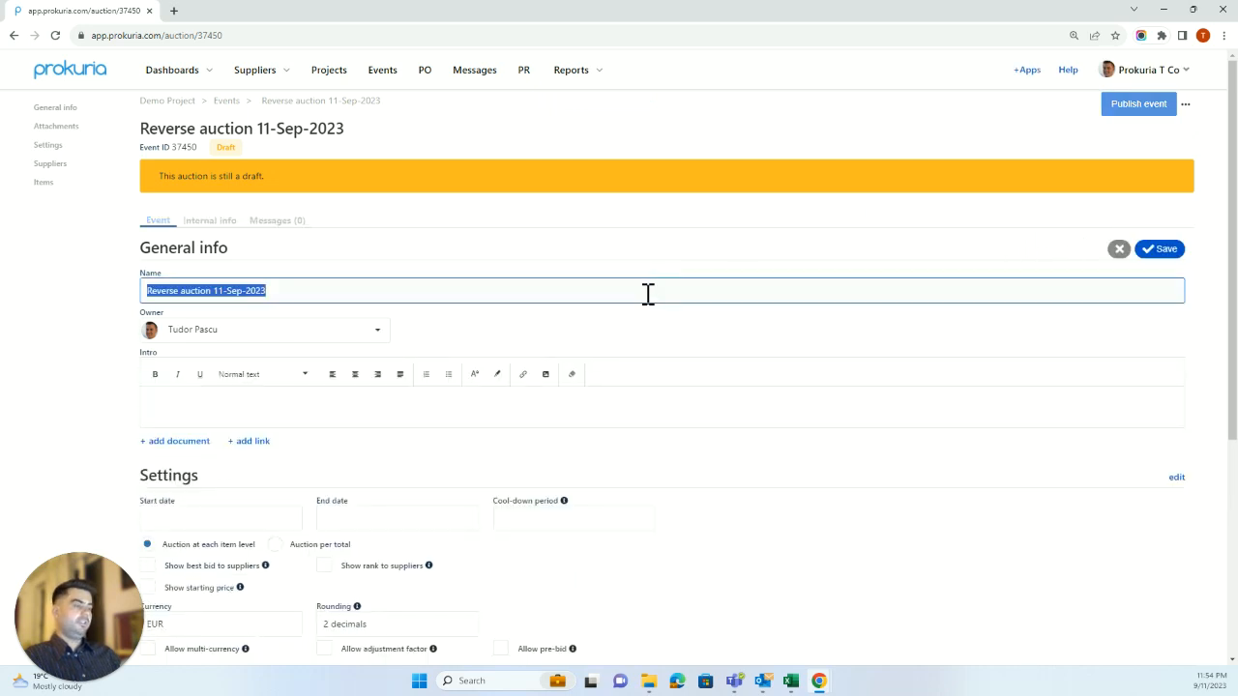
{"action": "key", "text": "super+v"}
{"action": "scroll", "coordinate": [252, 455], "scroll_direction": "down", "scroll_amount": 2}
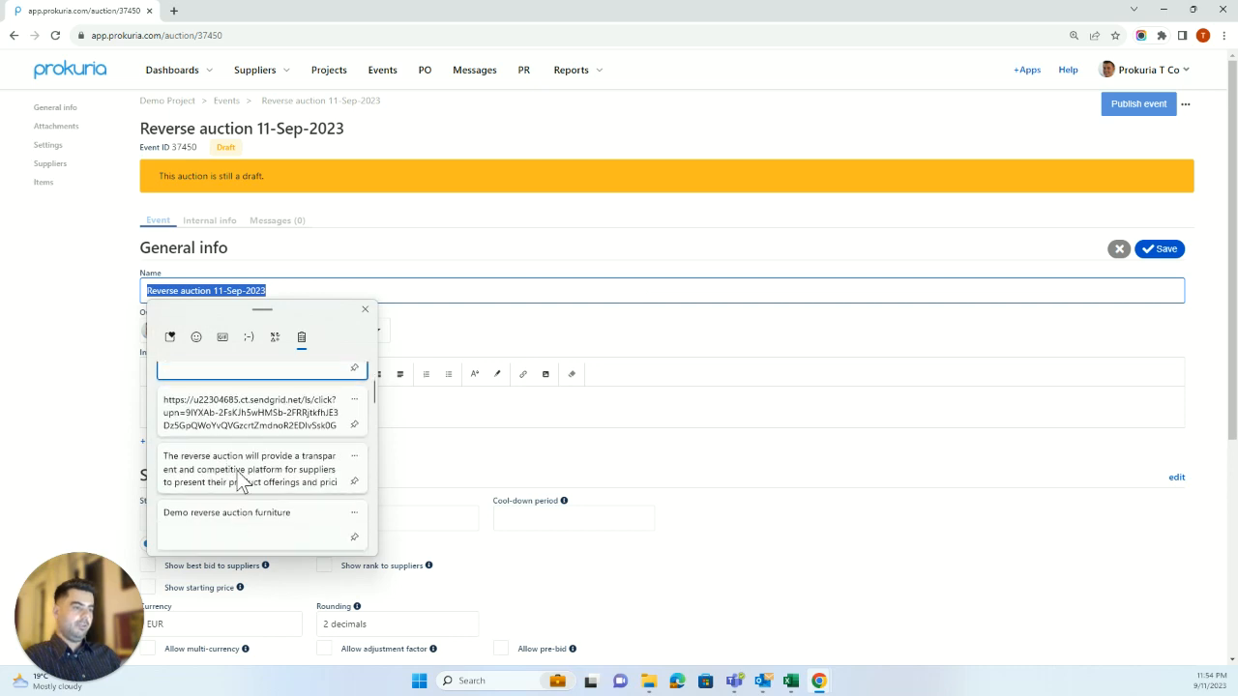
{"action": "left_click", "coordinate": [243, 513]}
Paste the transparent-platform paragraph into the auction intro.
{"action": "left_click", "coordinate": [241, 397]}
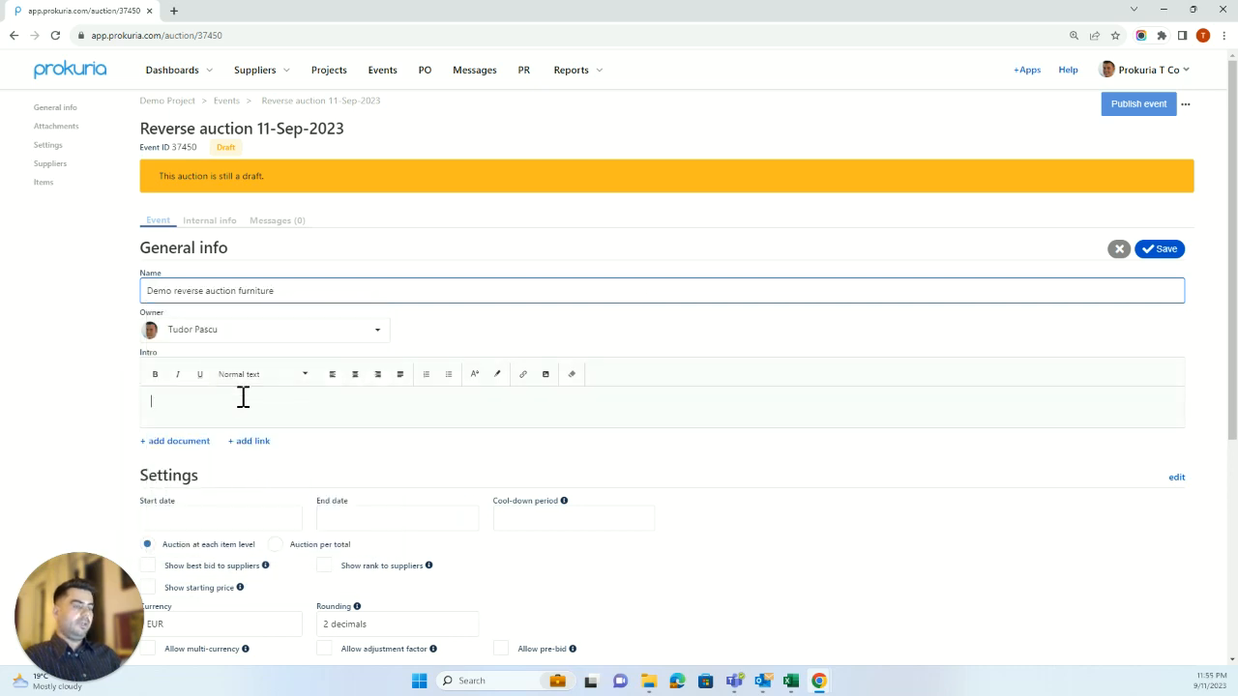
{"action": "key", "text": "super+v"}
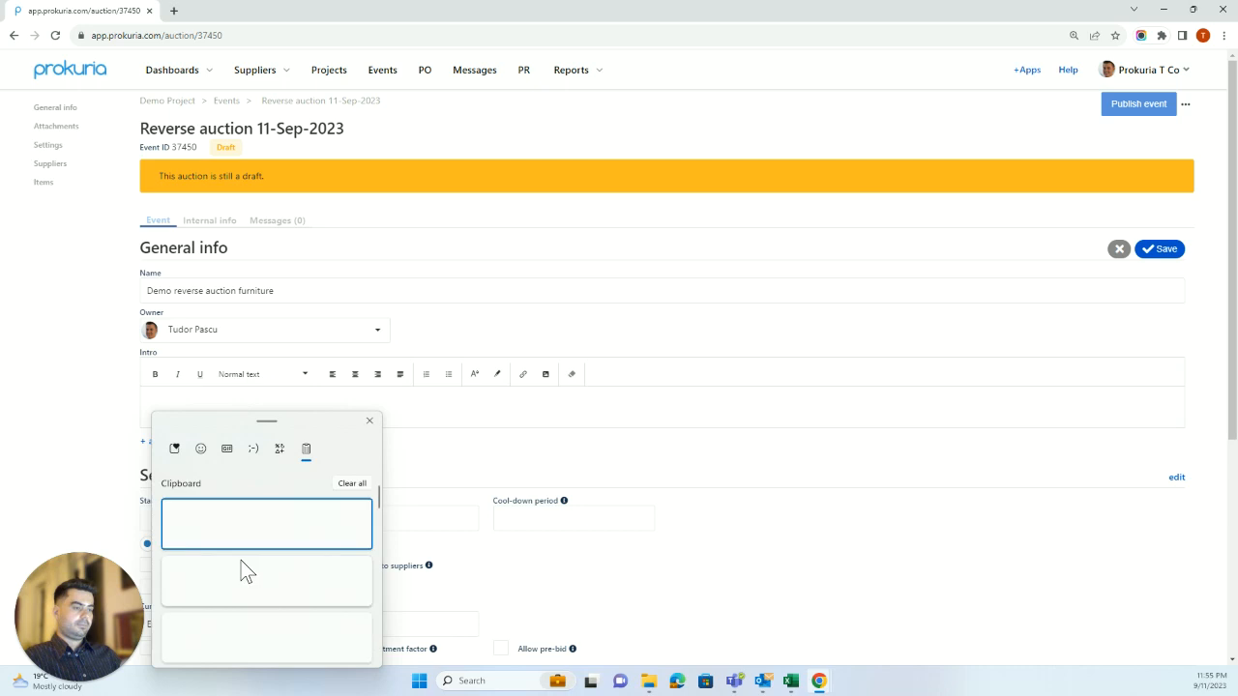
{"action": "scroll", "coordinate": [238, 580], "scroll_direction": "down", "scroll_amount": 1}
{"action": "left_click", "coordinate": [234, 598]}
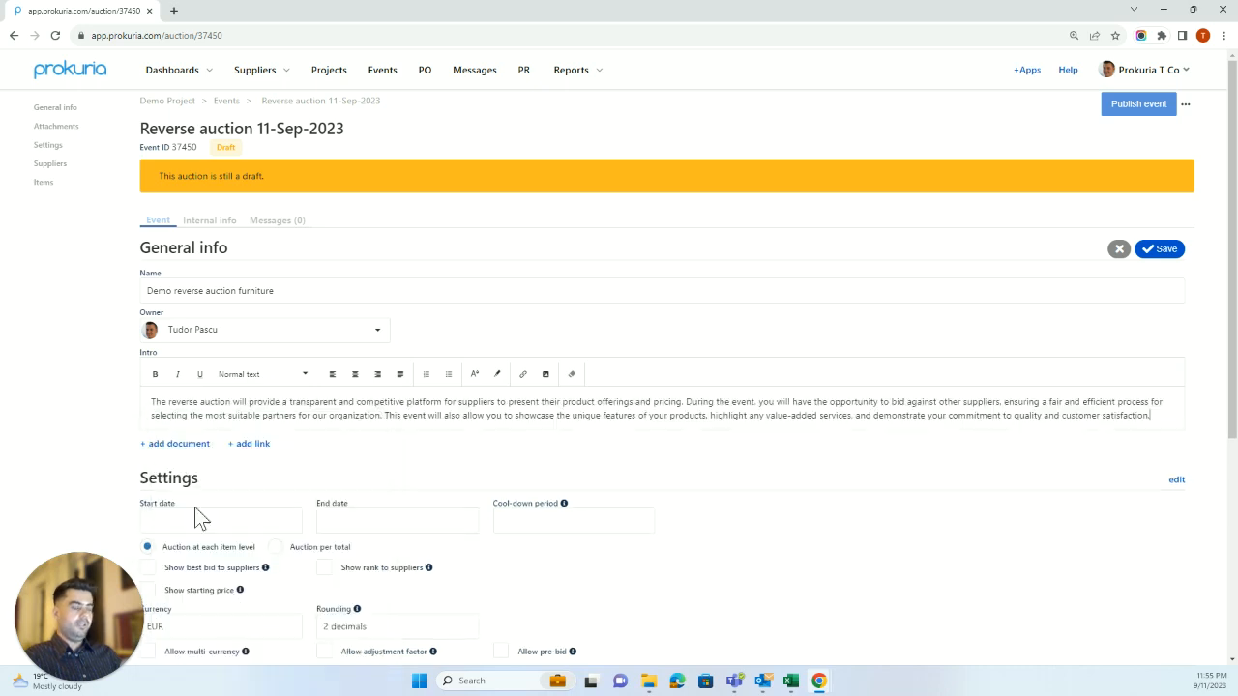
{"action": "left_click", "coordinate": [193, 452]}
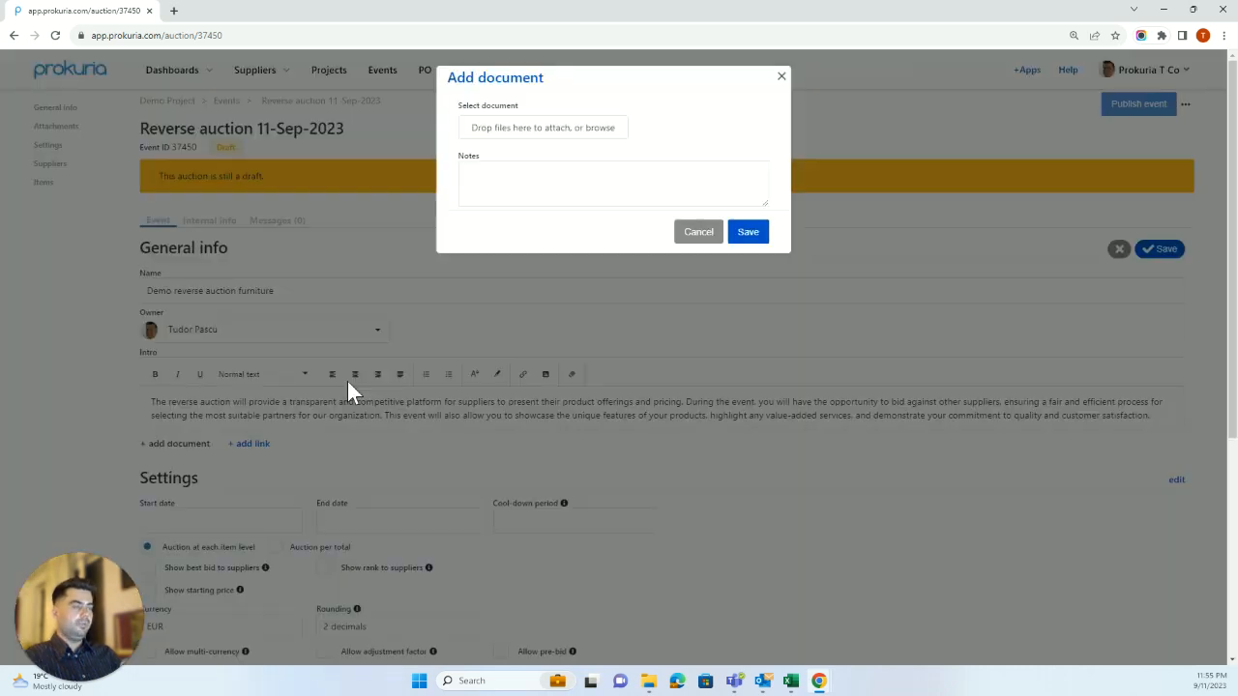
Attach Technical_Specifications.pdf as a document and save the general info.
{"action": "left_click", "coordinate": [525, 117]}
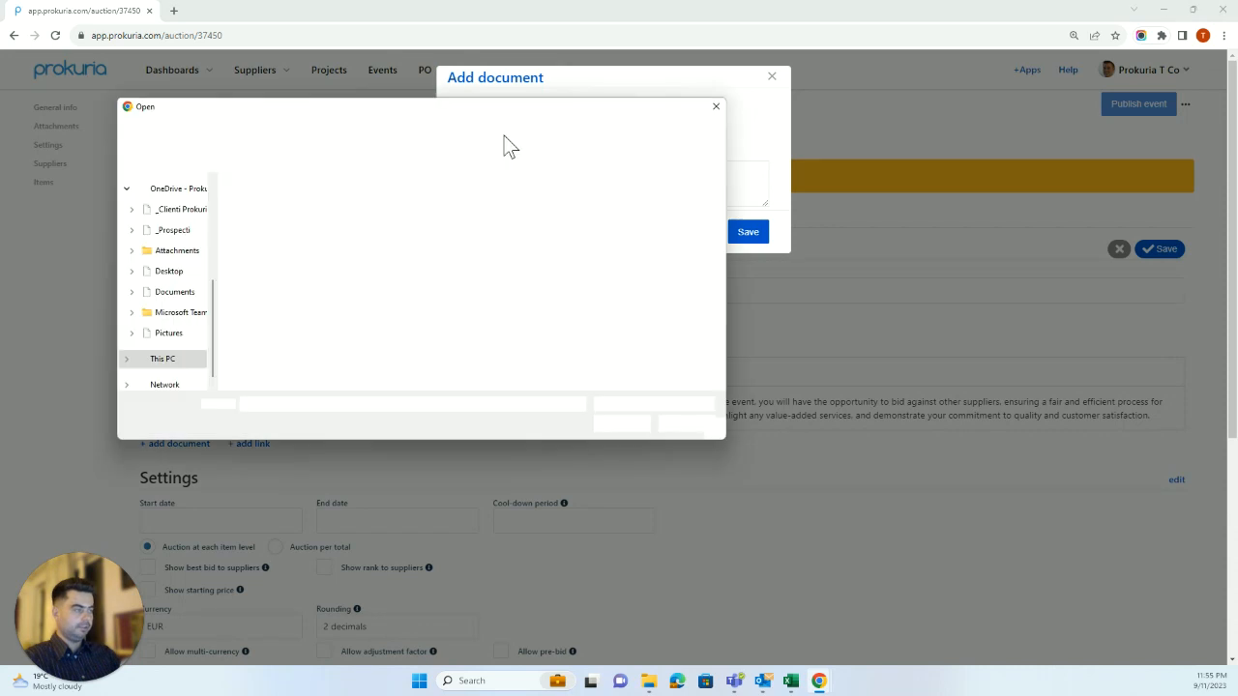
{"action": "key", "text": "Escape"}
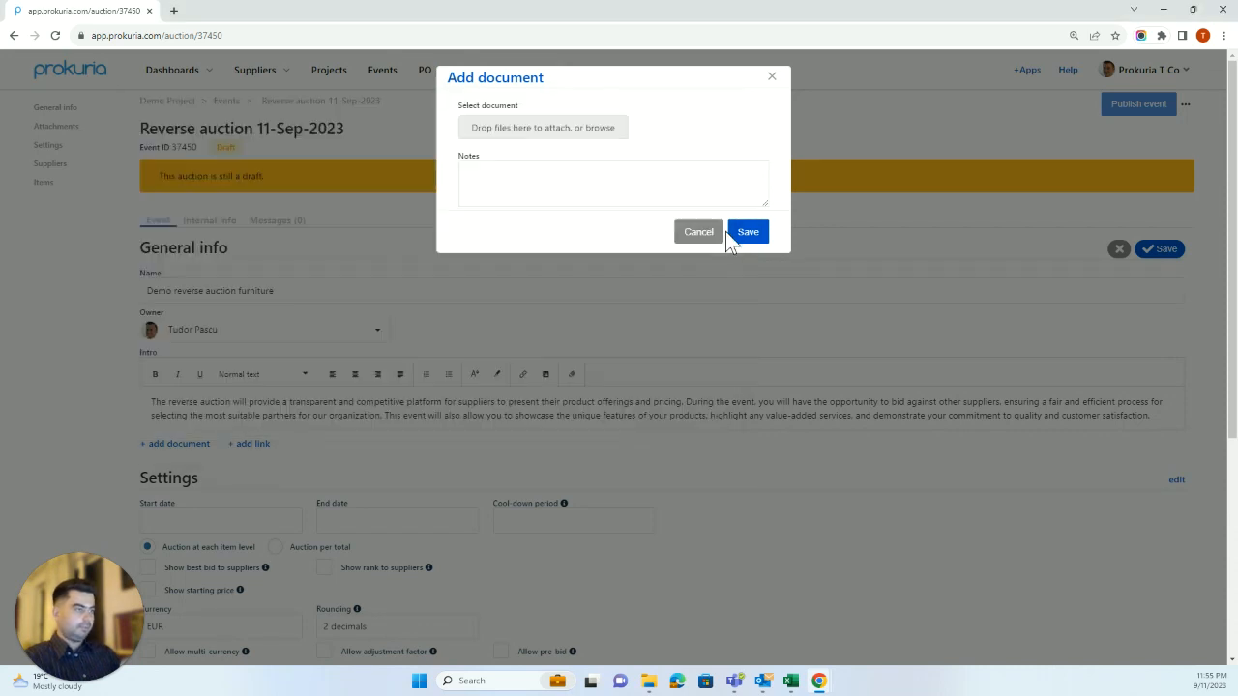
{"action": "left_click", "coordinate": [747, 275]}
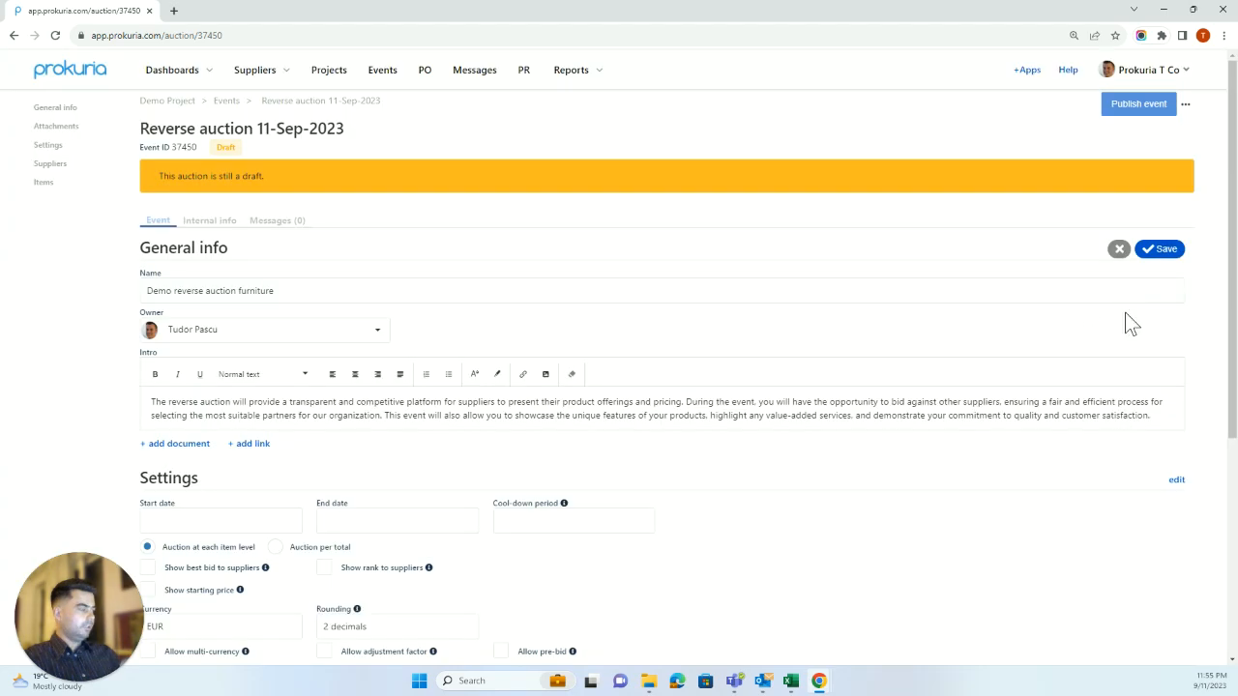
{"action": "left_click", "coordinate": [1160, 251]}
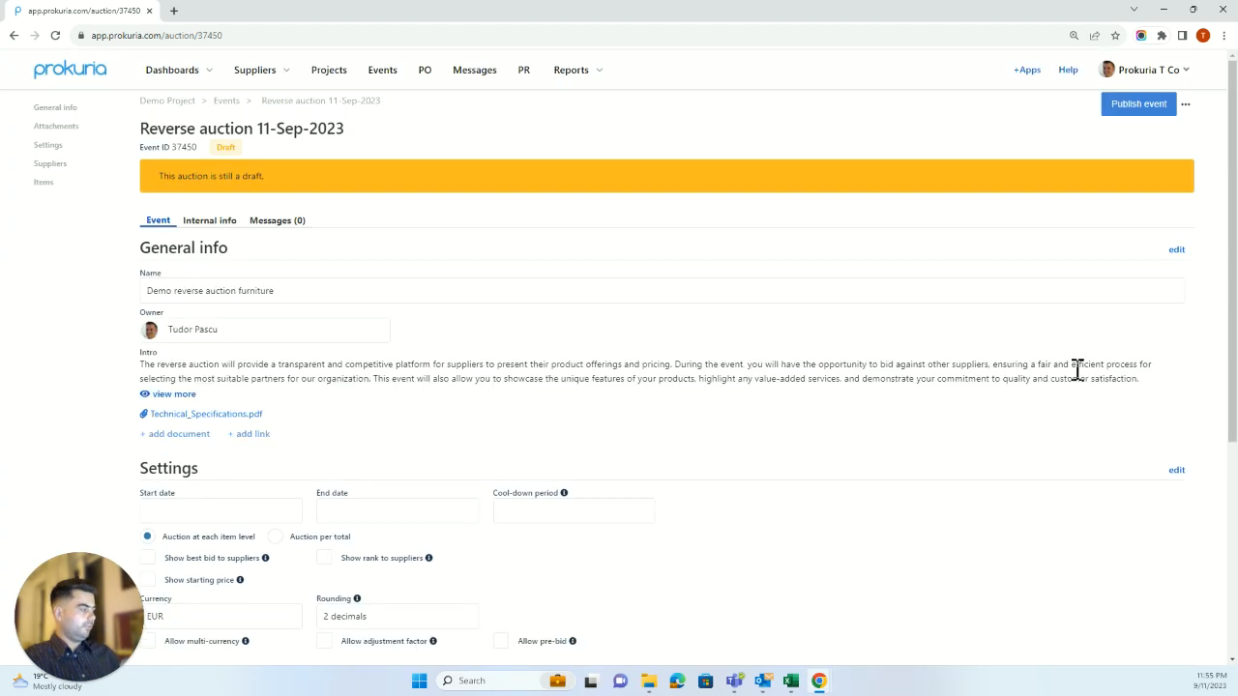
{"action": "scroll", "coordinate": [1175, 405], "scroll_direction": "down", "scroll_amount": 1}
Edit the auction settings and enter a cool-down period of 5.
{"action": "left_click", "coordinate": [1176, 404]}
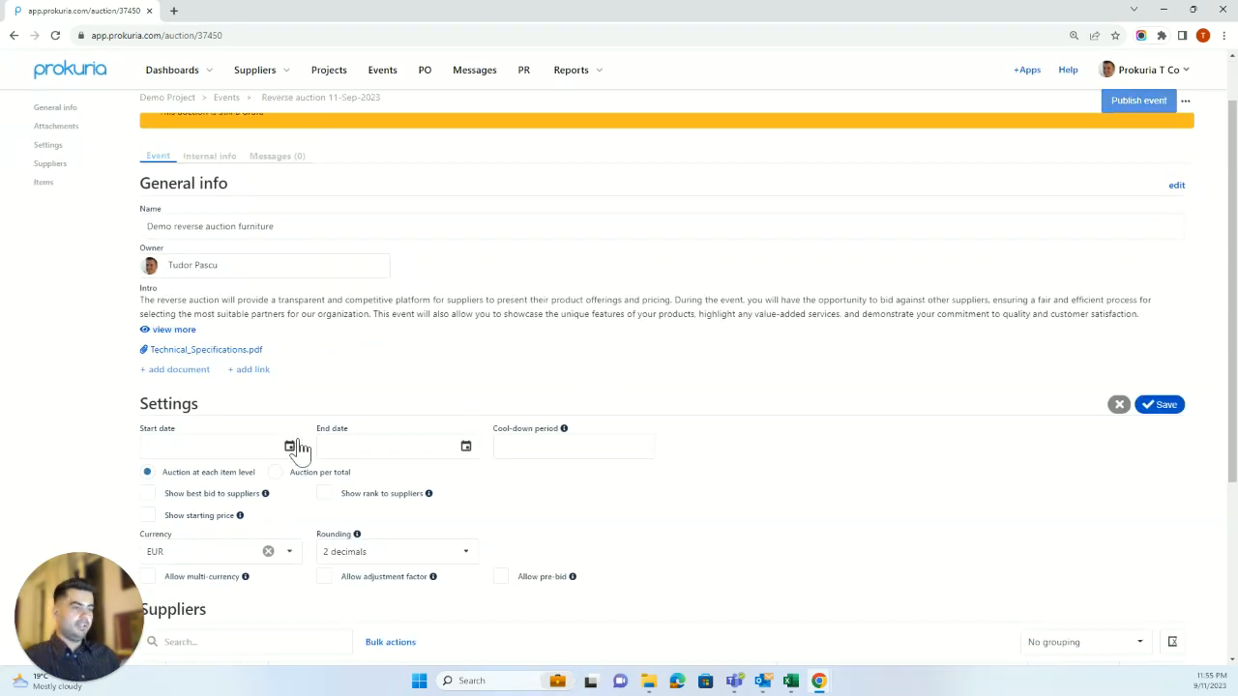
{"action": "left_click", "coordinate": [289, 448]}
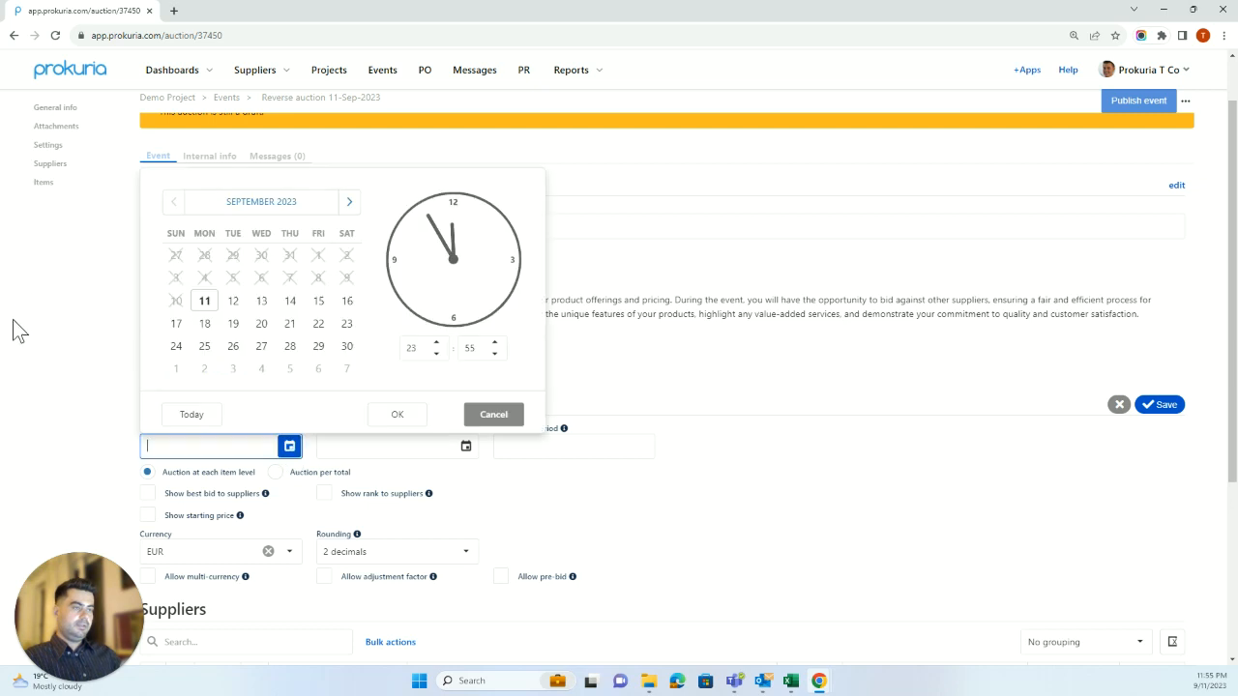
{"action": "left_click", "coordinate": [22, 353]}
{"action": "left_click", "coordinate": [526, 448]}
{"action": "type", "text": "5"}
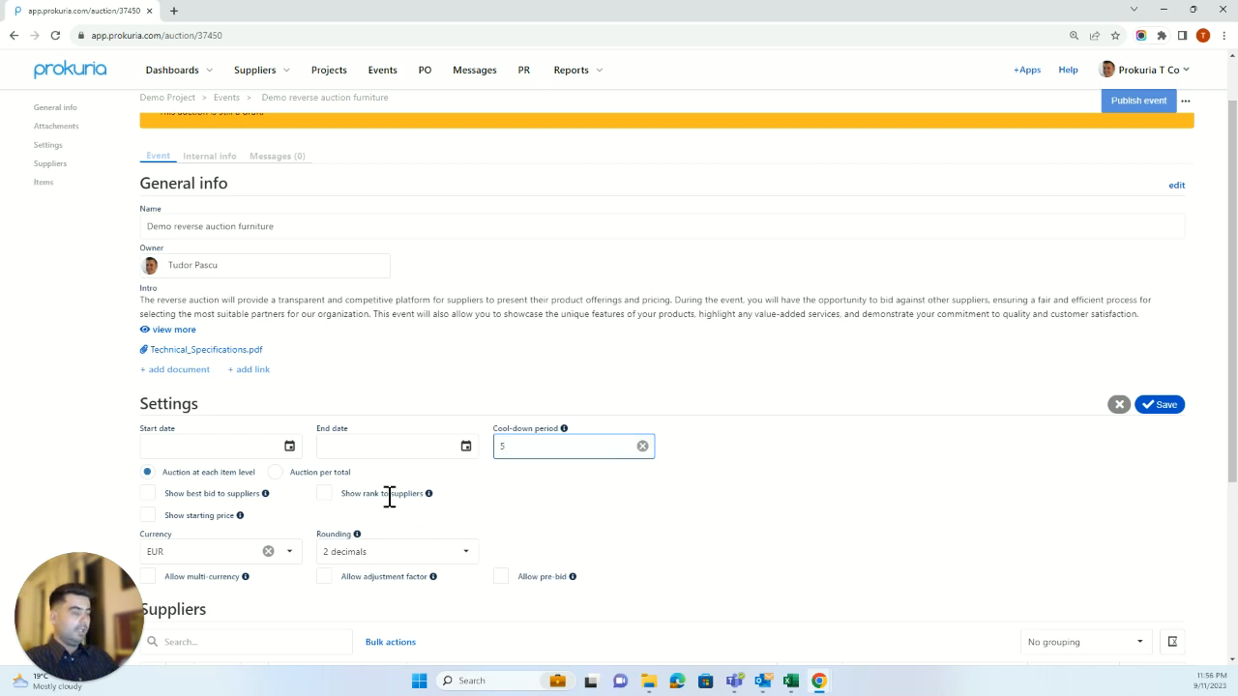
Enable Show best bid and Show rank to suppliers, keeping currency at EUR.
{"action": "left_click", "coordinate": [481, 493]}
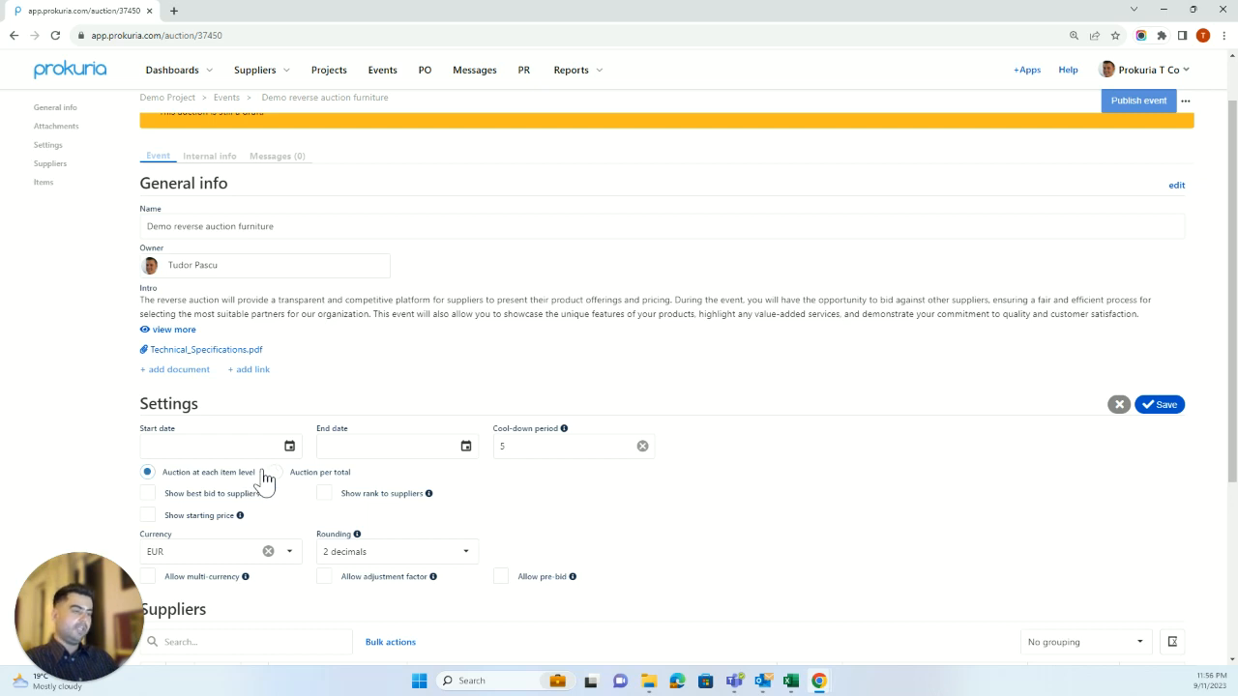
{"action": "left_click", "coordinate": [153, 497]}
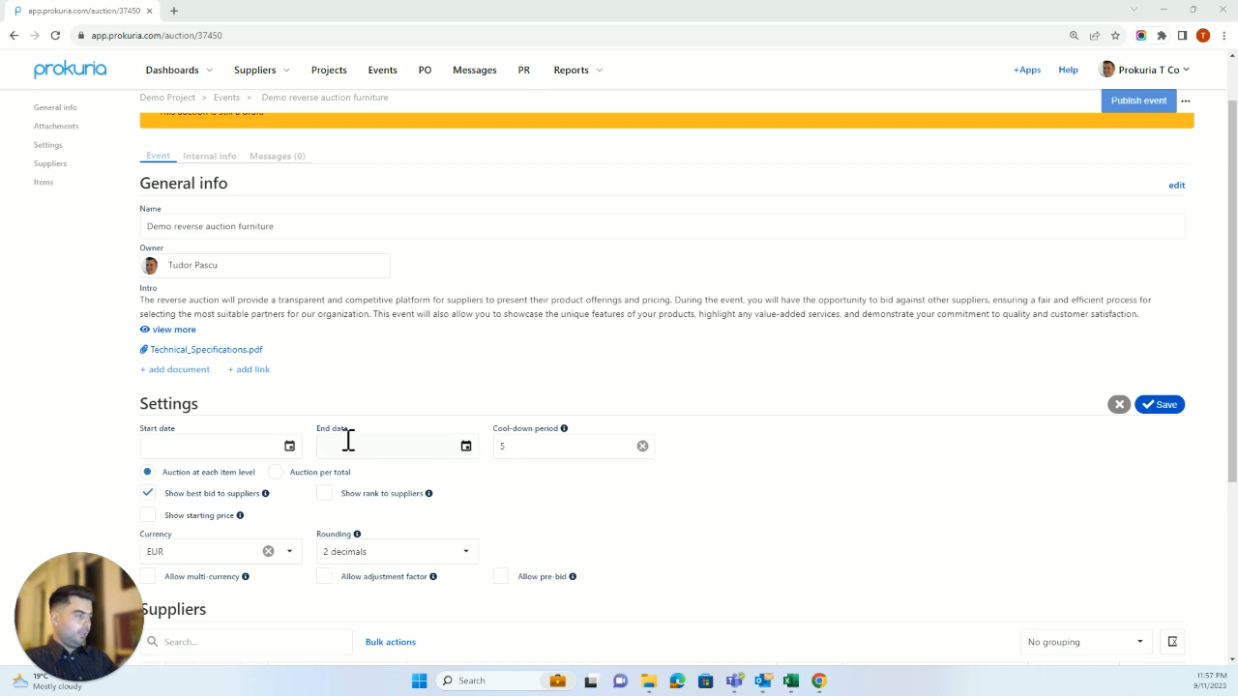
{"action": "left_click", "coordinate": [324, 503]}
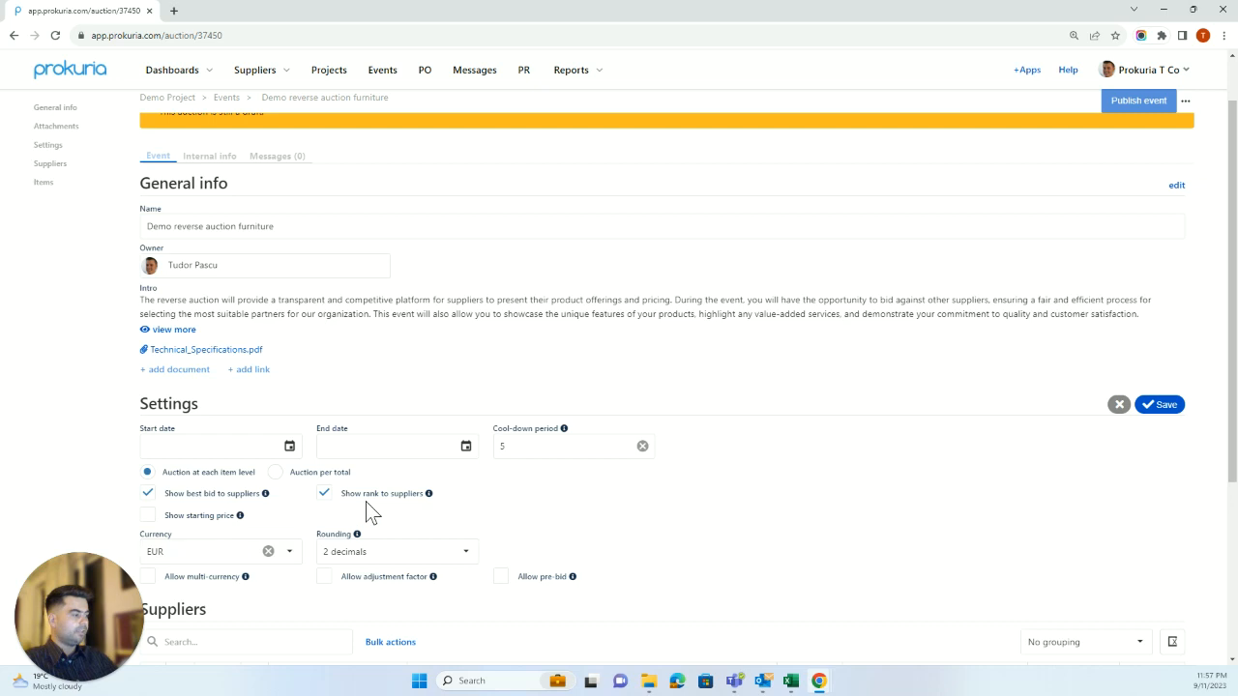
{"action": "scroll", "coordinate": [329, 506], "scroll_direction": "down", "scroll_amount": 1}
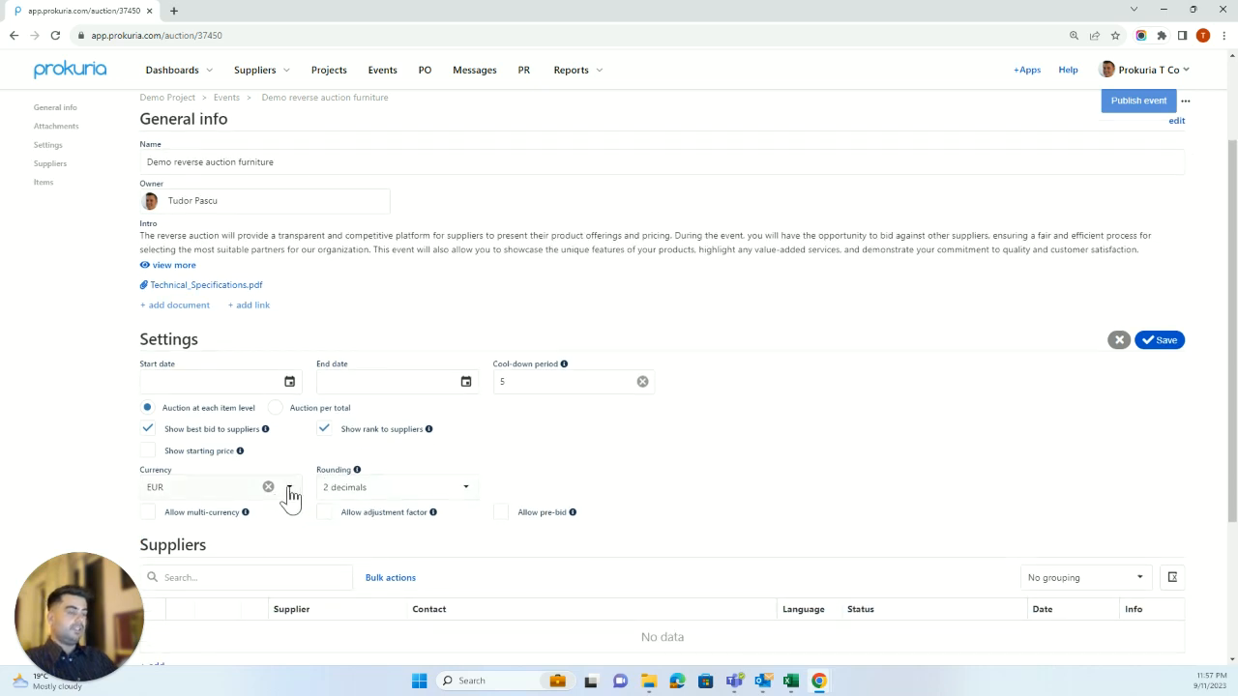
{"action": "left_click", "coordinate": [289, 489]}
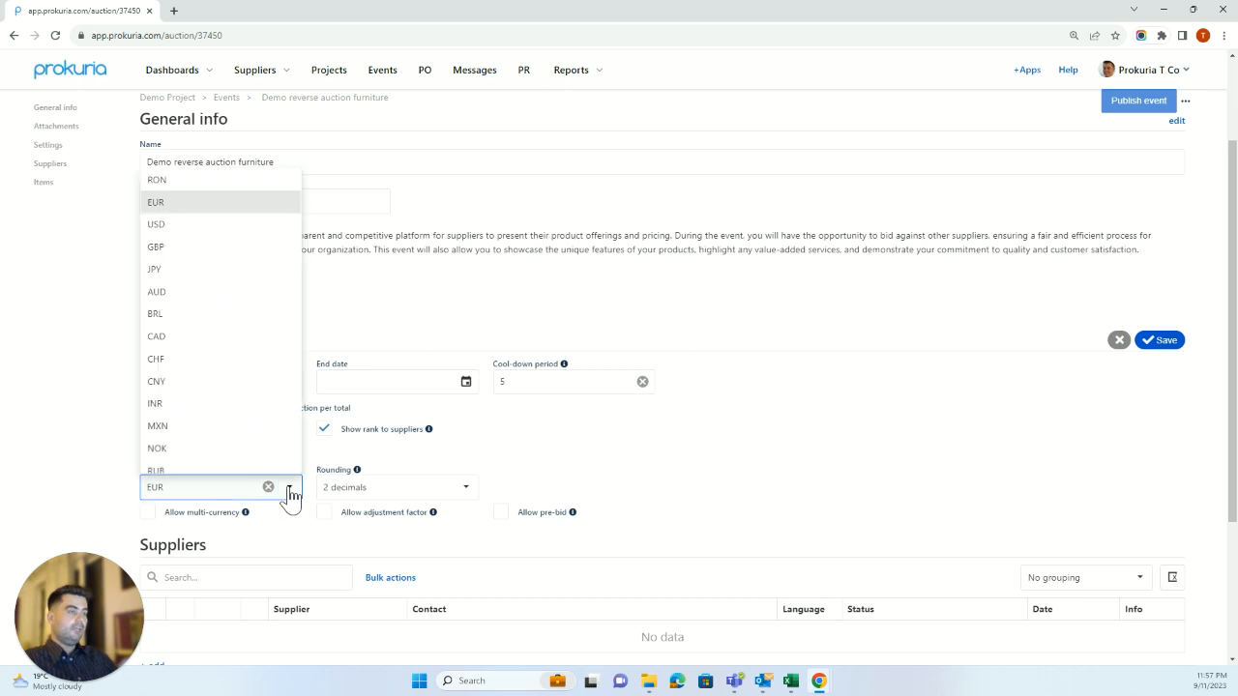
{"action": "left_click", "coordinate": [175, 209]}
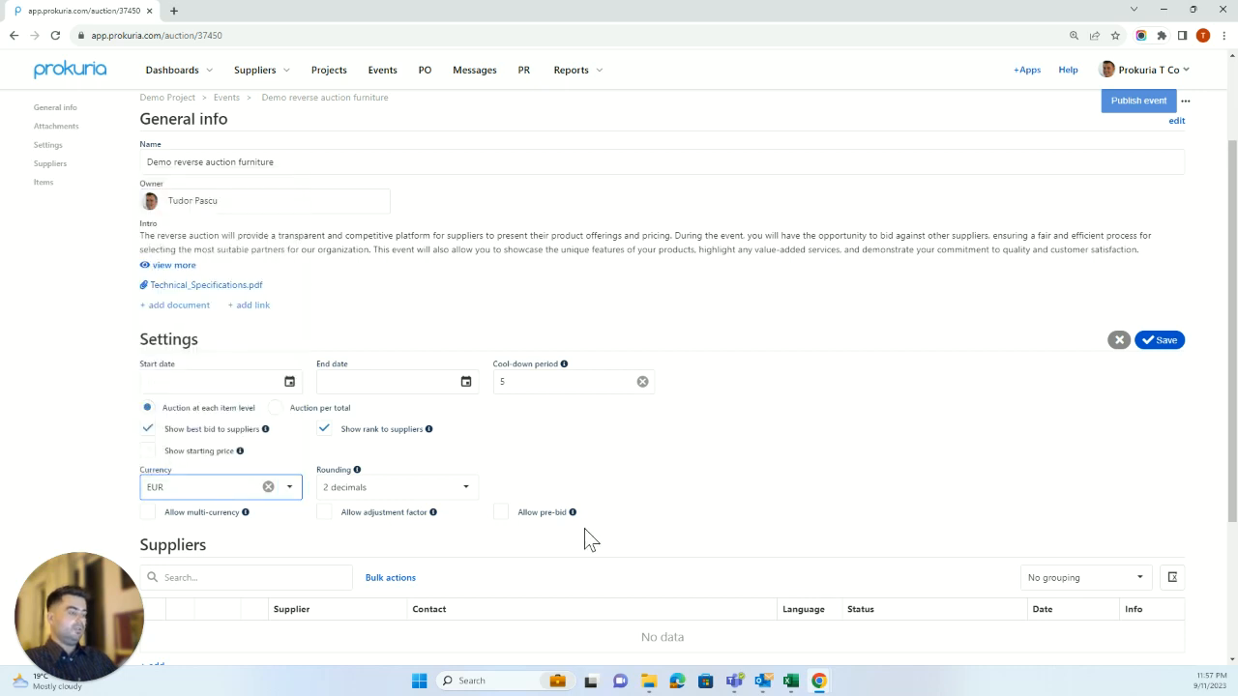
{"action": "scroll", "coordinate": [594, 533], "scroll_direction": "down", "scroll_amount": 3}
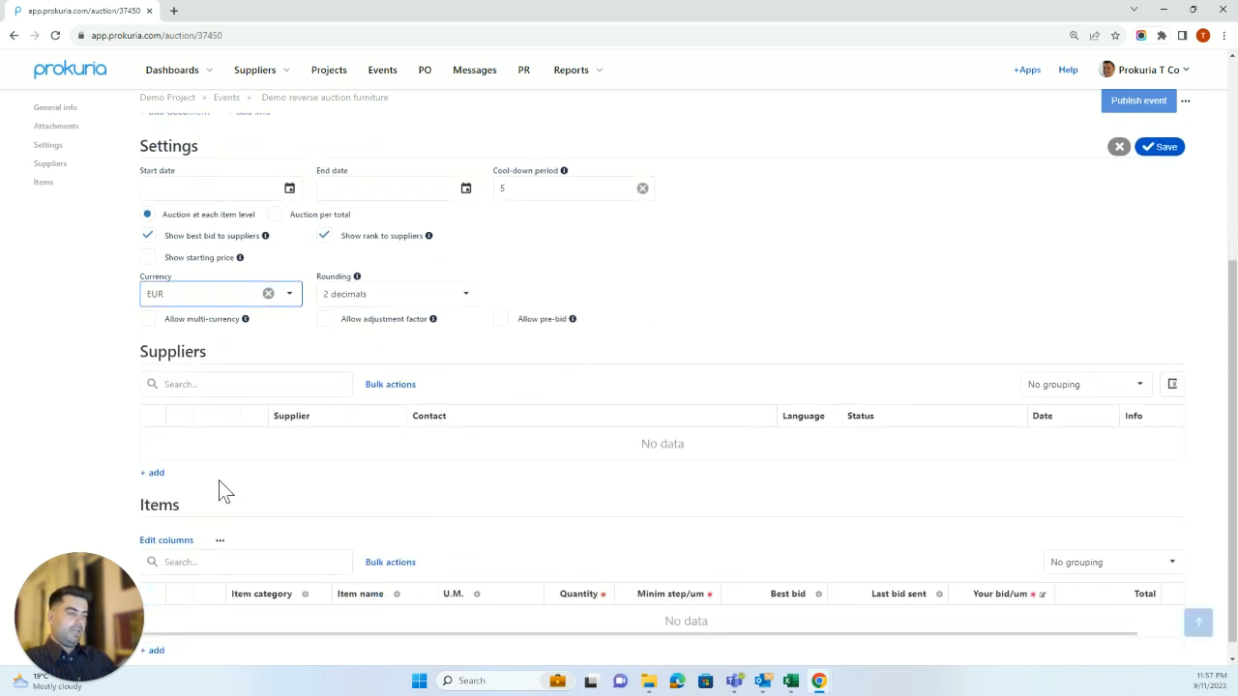
Invite Tudor Company LTD, Sunset LTD and Orion Furnitures as suppliers.
{"action": "left_click", "coordinate": [155, 473]}
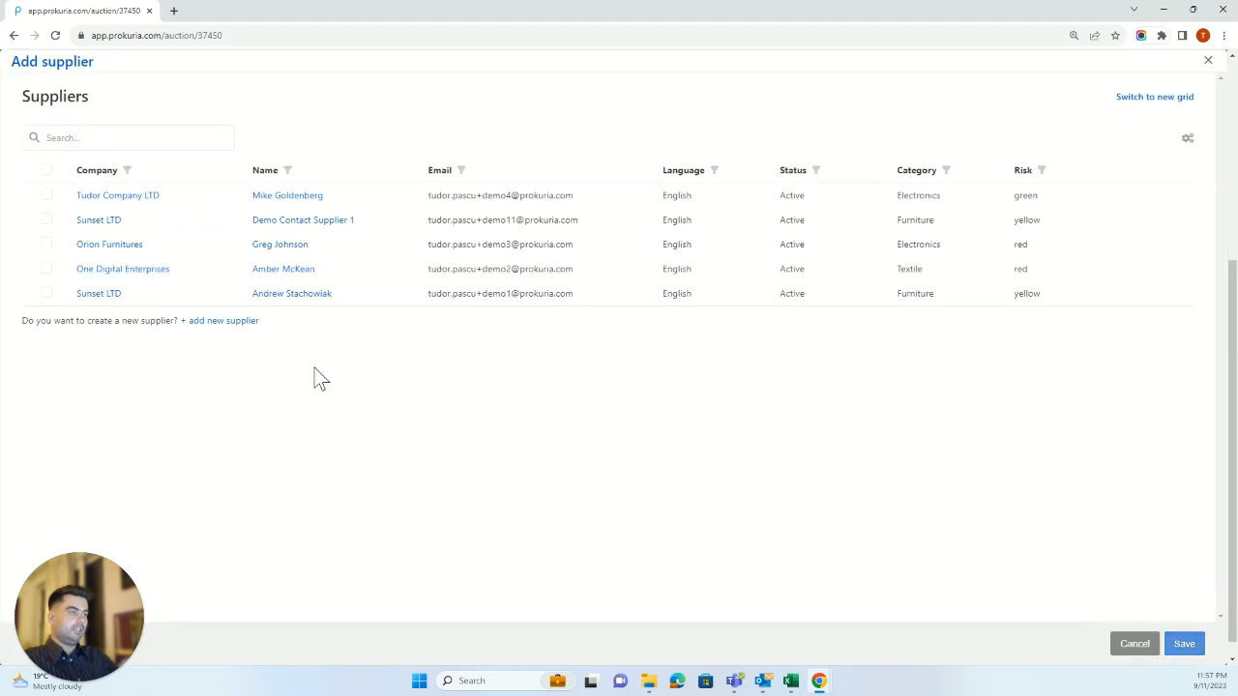
{"action": "left_click", "coordinate": [46, 196]}
{"action": "left_click", "coordinate": [46, 221]}
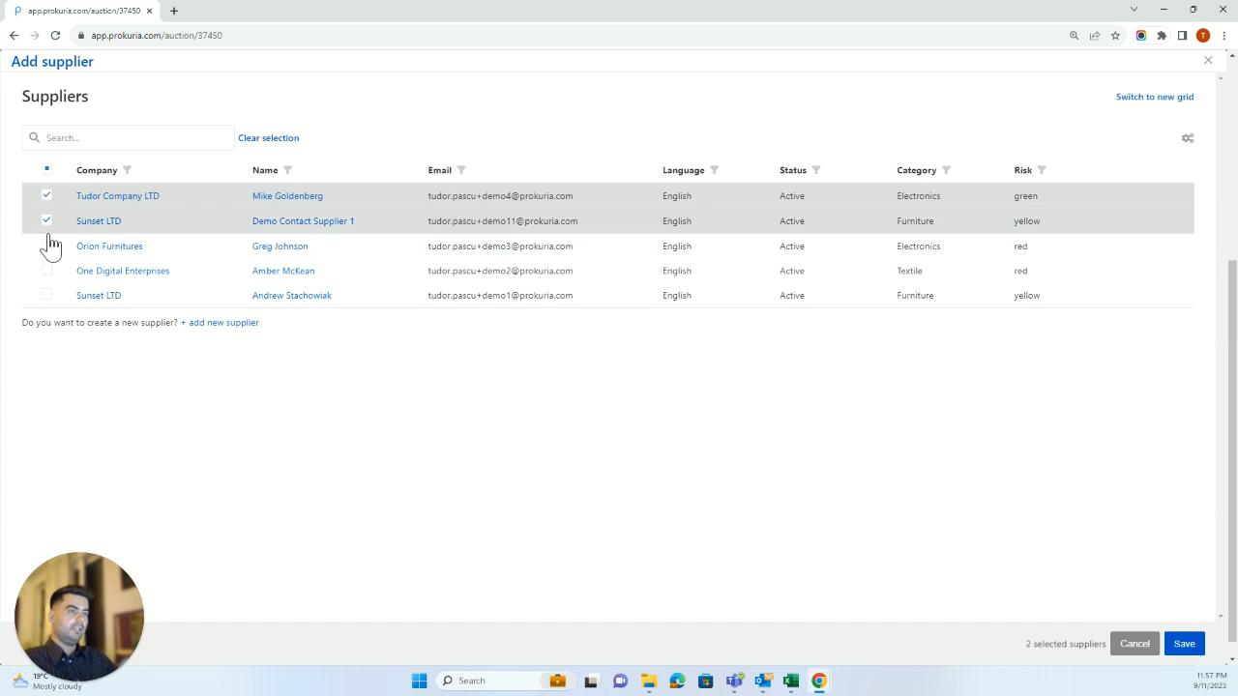
{"action": "left_click", "coordinate": [46, 247]}
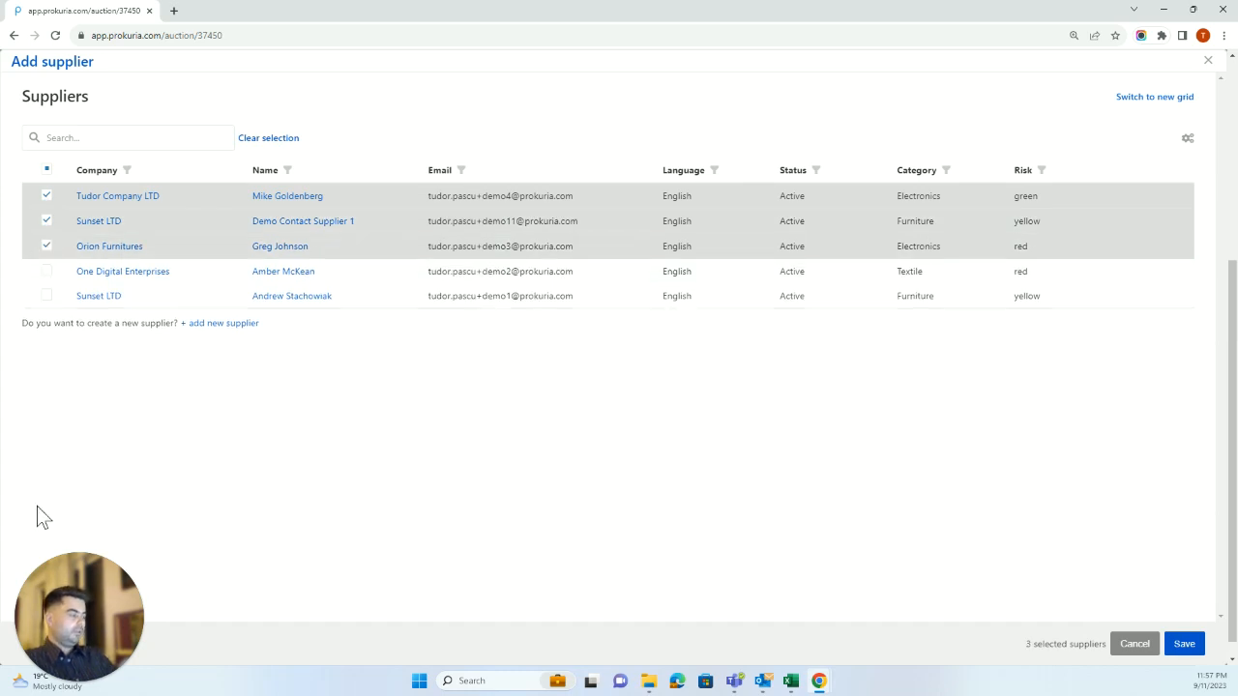
{"action": "left_click", "coordinate": [1184, 644]}
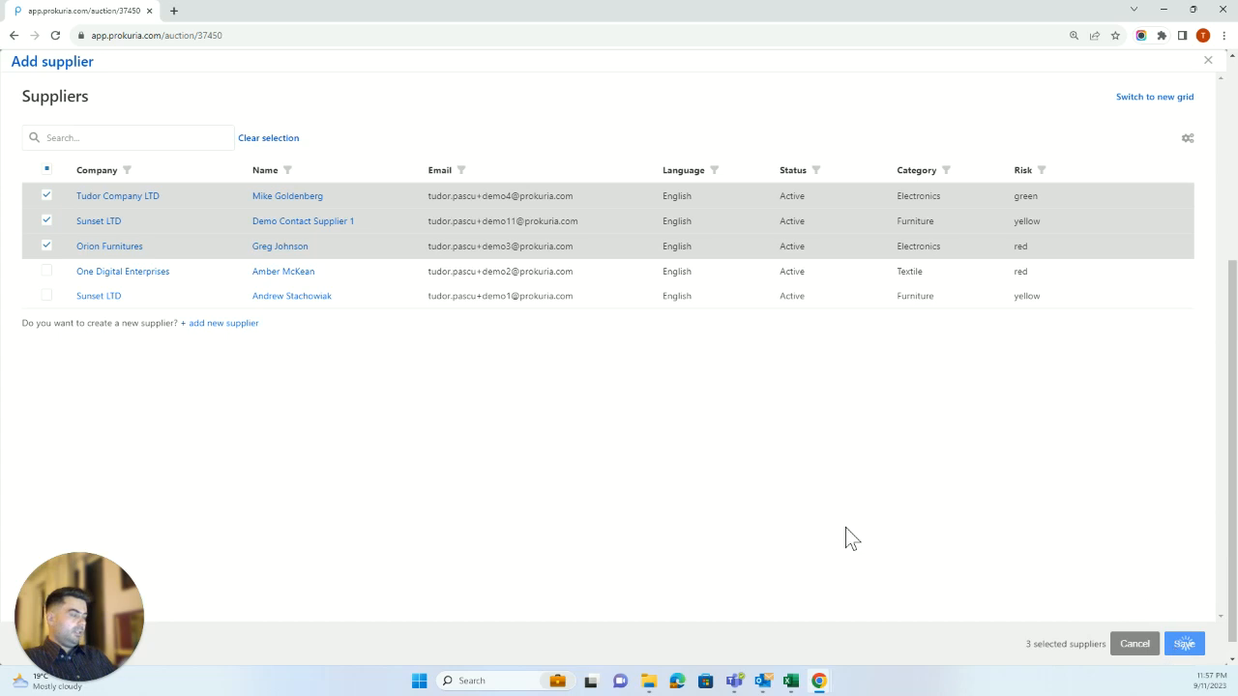
Add the Office chairs and Desks item rows, then publish the event.
{"action": "scroll", "coordinate": [223, 479], "scroll_direction": "down", "scroll_amount": 1}
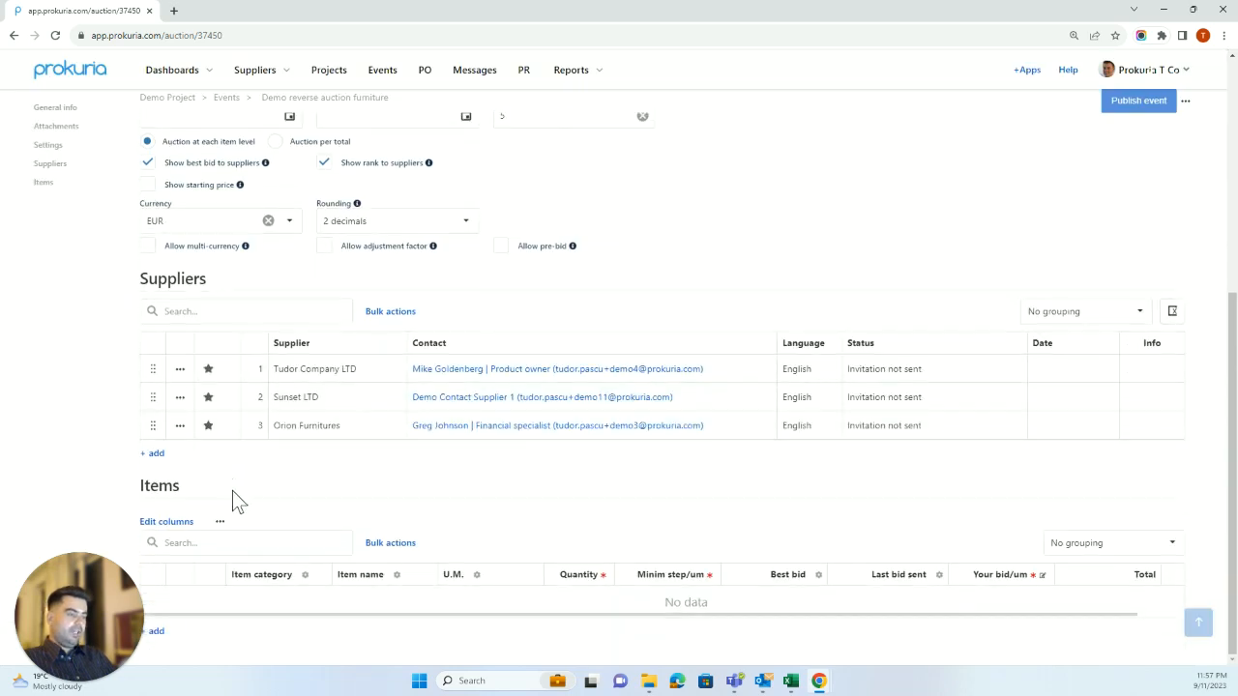
{"action": "left_click", "coordinate": [162, 634]}
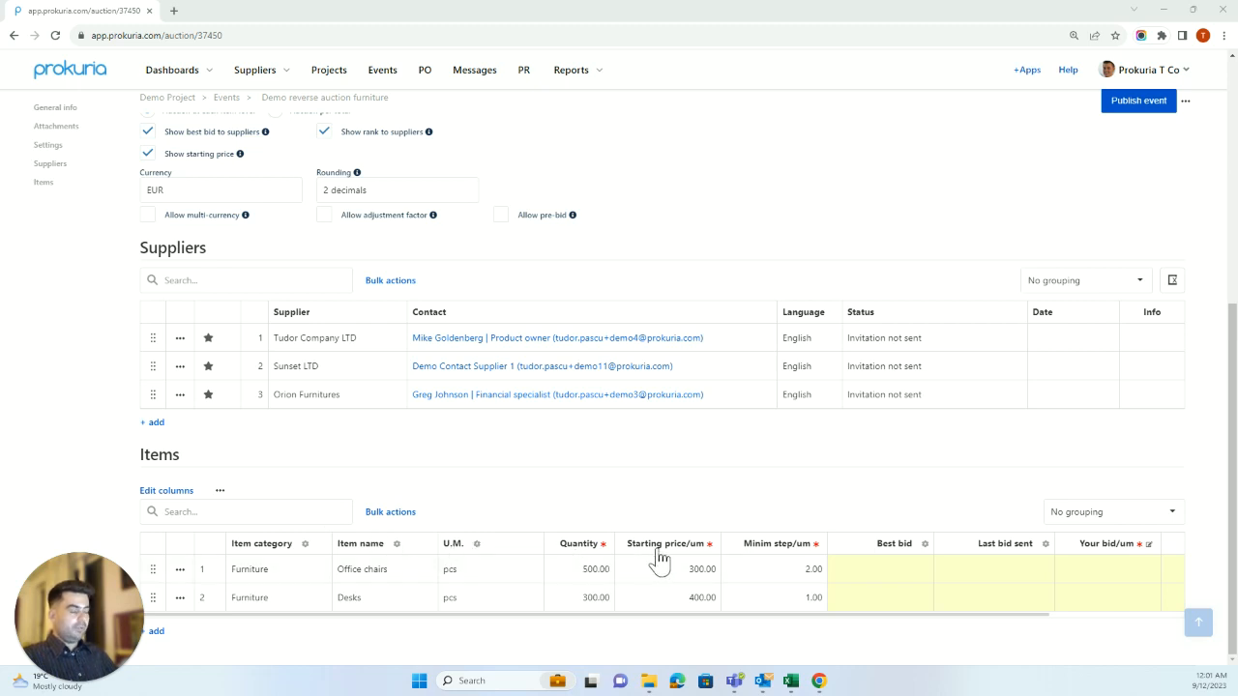
{"action": "scroll", "coordinate": [715, 507], "scroll_direction": "up", "scroll_amount": 2}
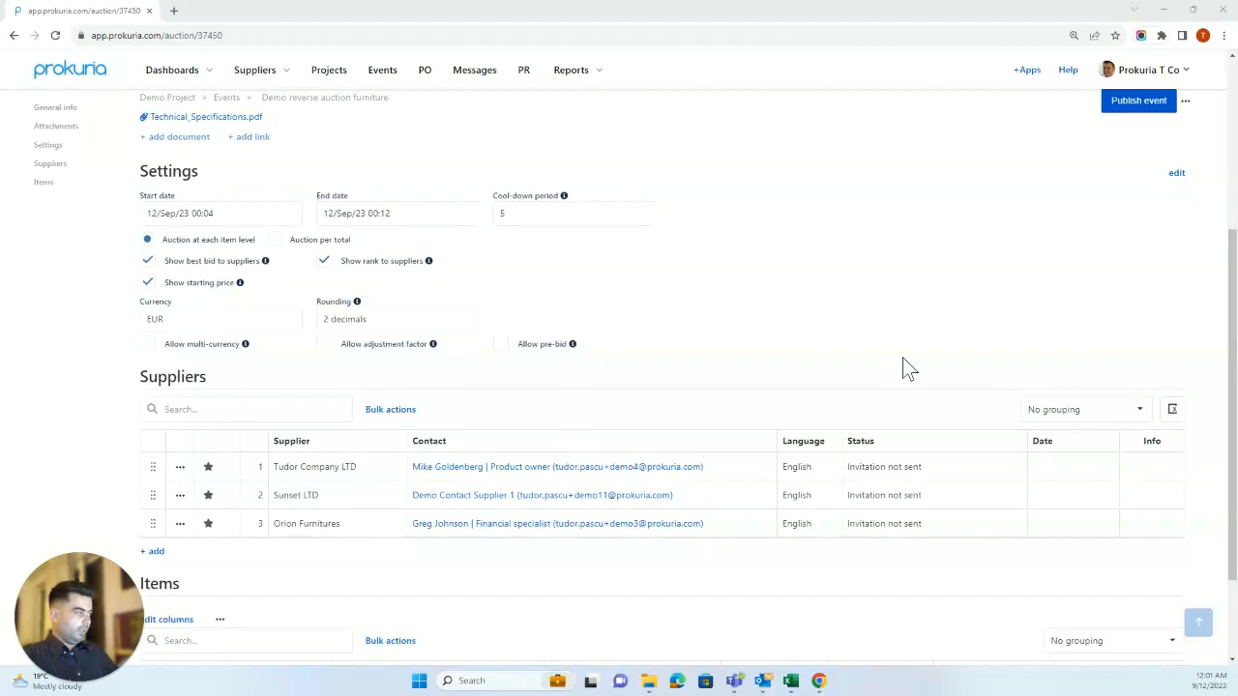
{"action": "left_click", "coordinate": [1113, 108]}
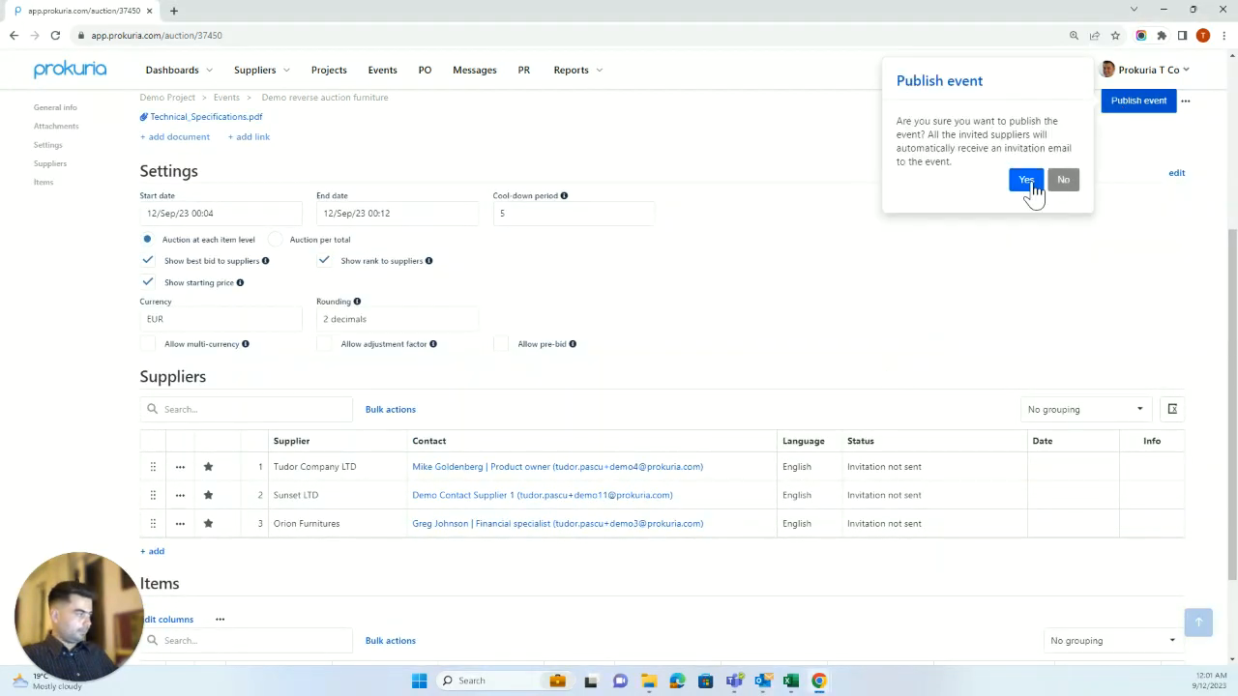
{"action": "left_click", "coordinate": [1026, 181]}
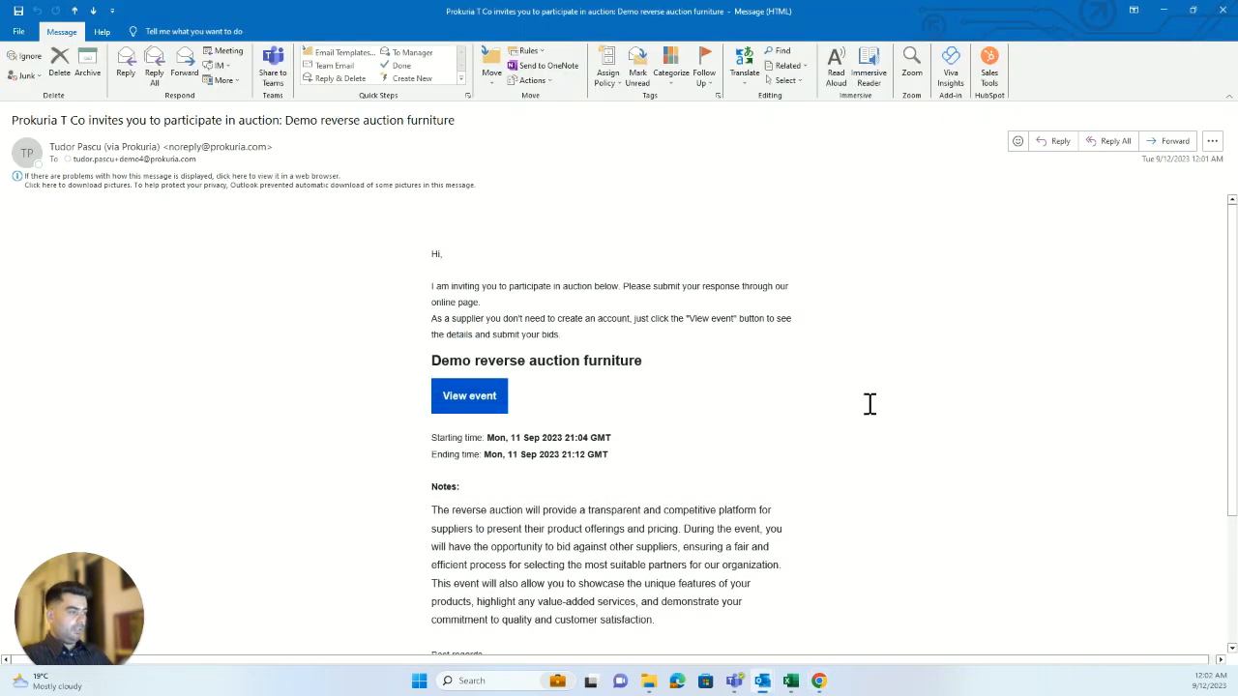
Follow the View event link in the Demo reverse auction furniture invitation email.
{"action": "left_click", "coordinate": [488, 397]}
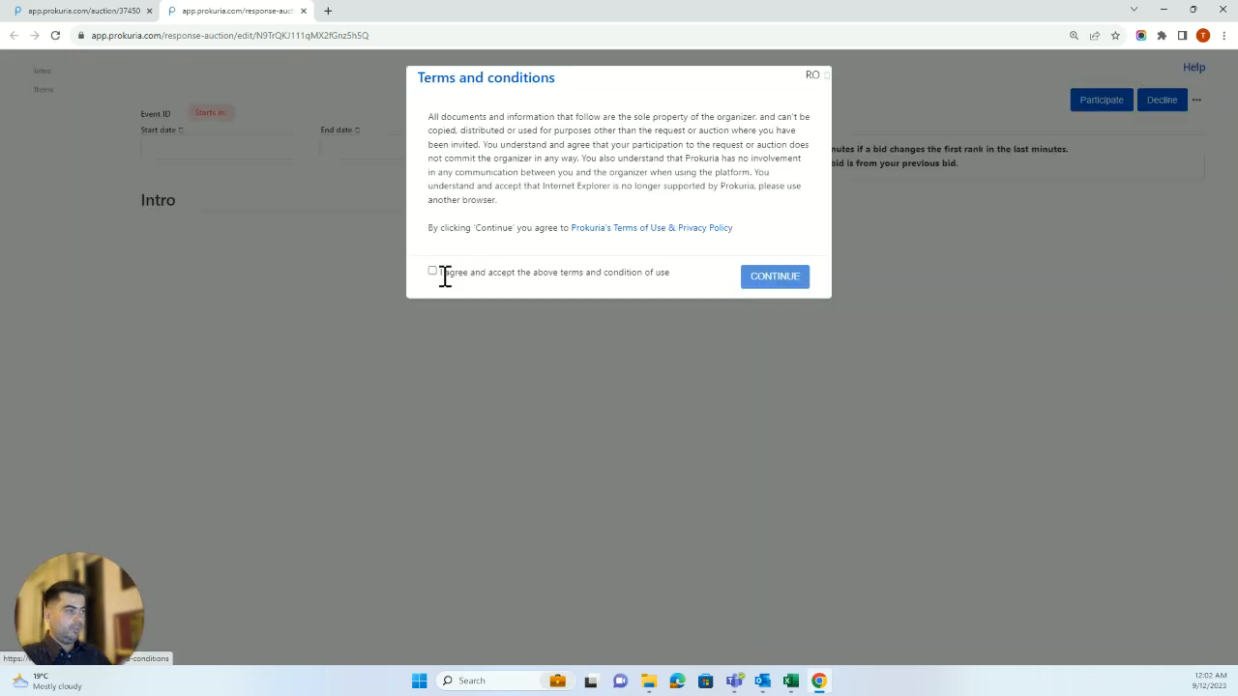
Agree to the terms and accept the invitation to participate.
{"action": "left_click", "coordinate": [432, 271]}
{"action": "left_click", "coordinate": [774, 277]}
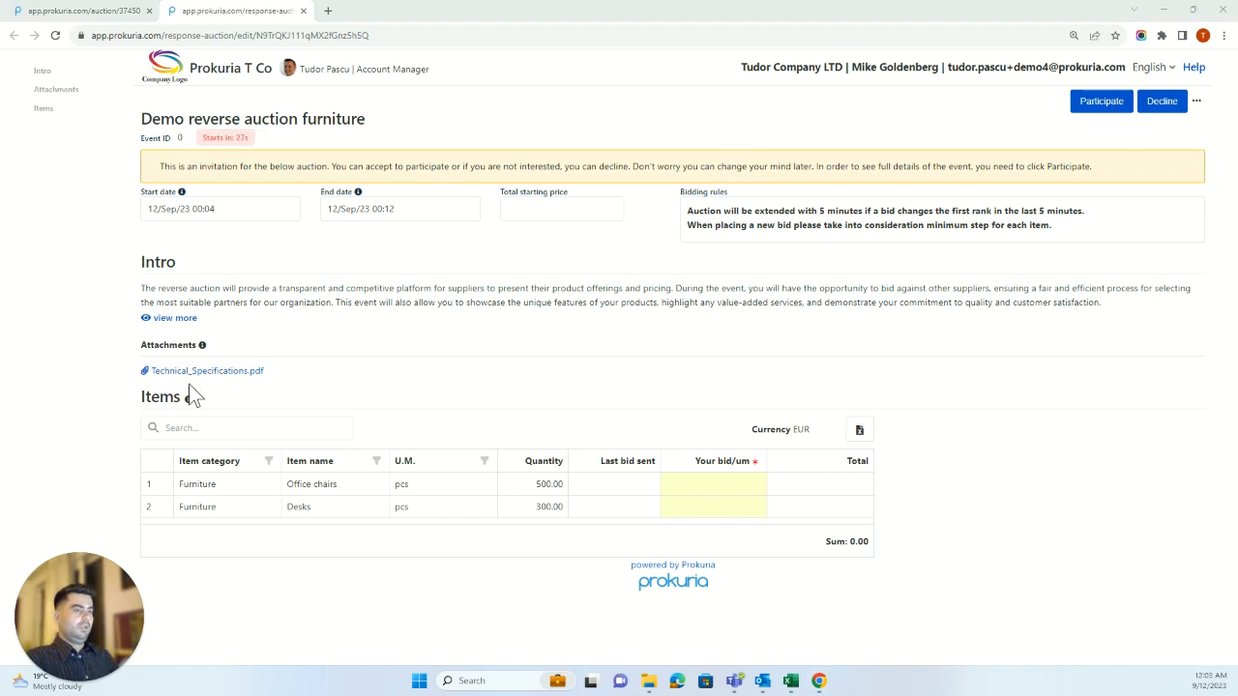
{"action": "left_click", "coordinate": [1103, 103]}
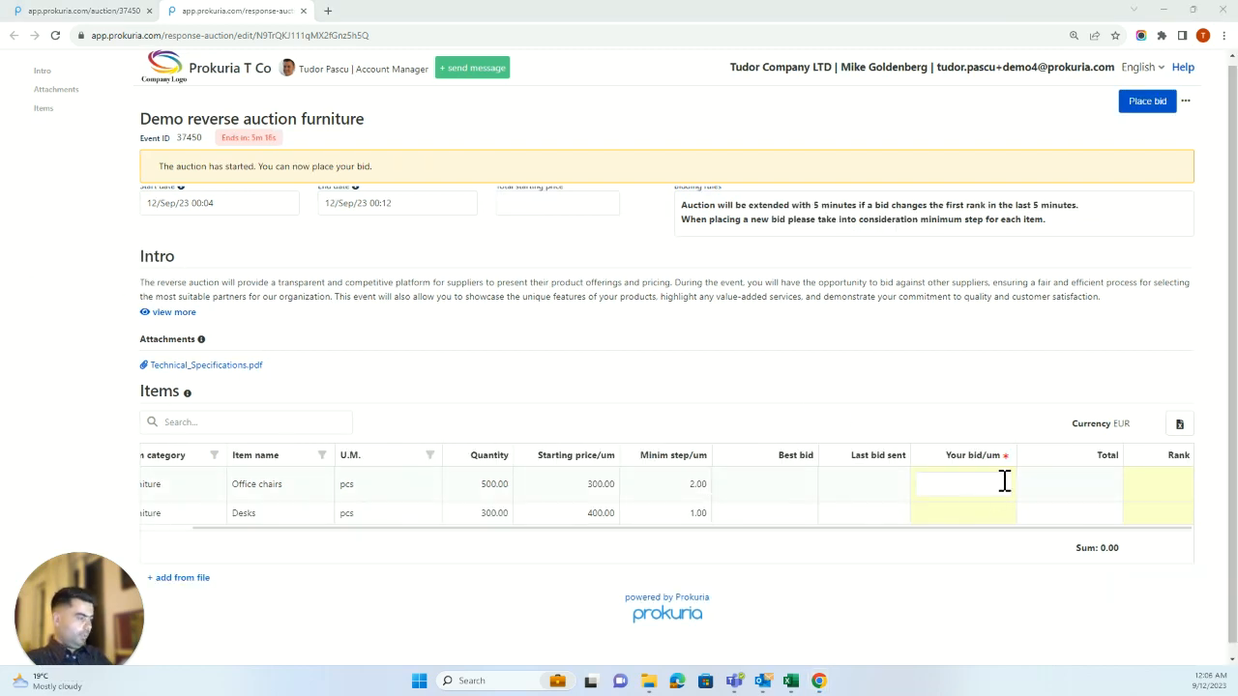
Place a first bid of 260 for Office chairs and 360 for Desks.
{"action": "left_click", "coordinate": [1005, 480]}
{"action": "type", "text": "260"}
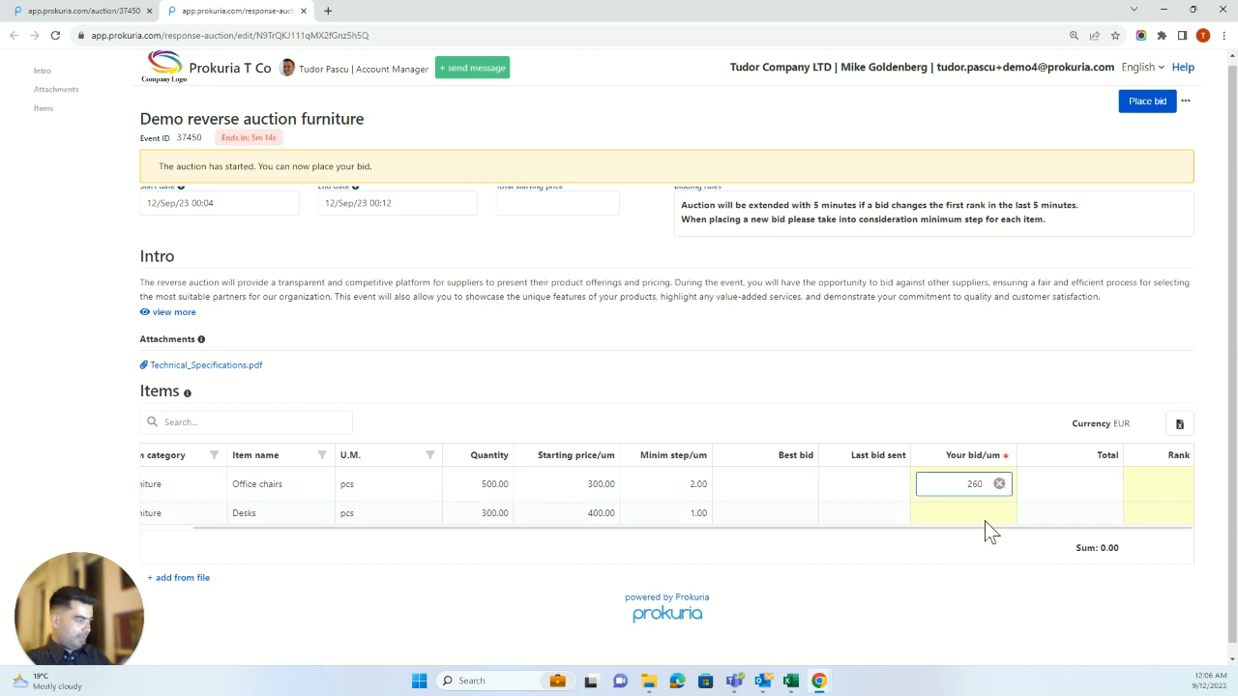
{"action": "left_click", "coordinate": [985, 514]}
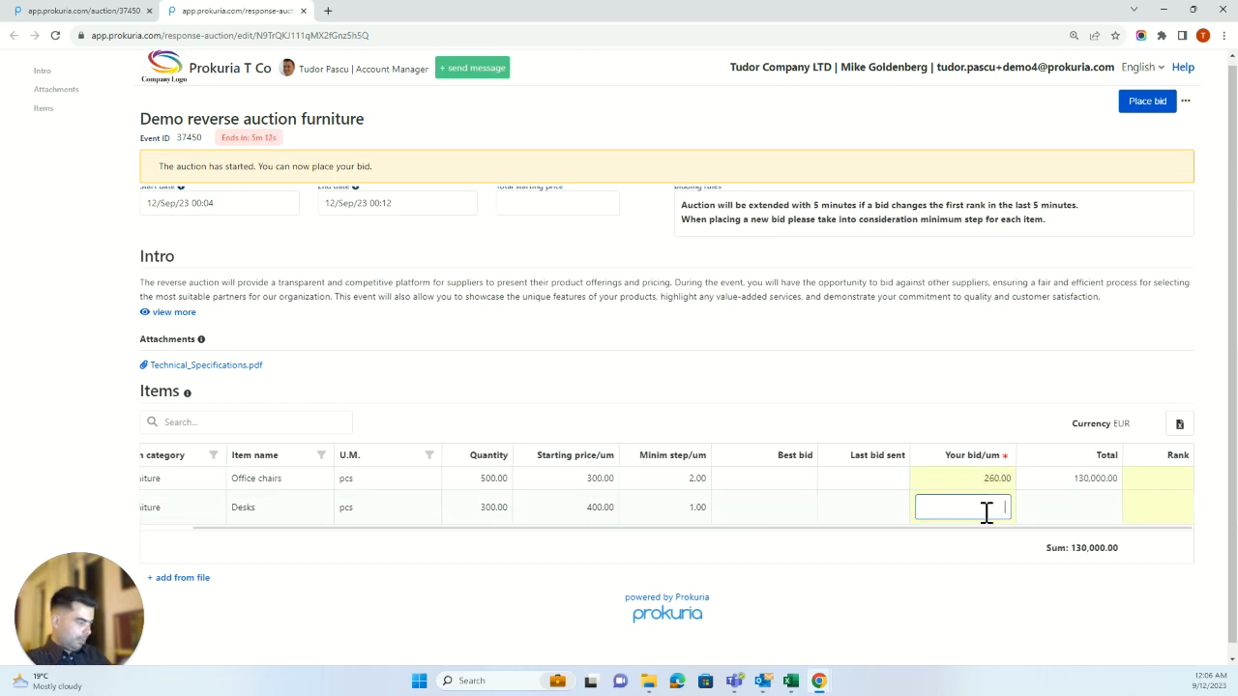
{"action": "type", "text": "360"}
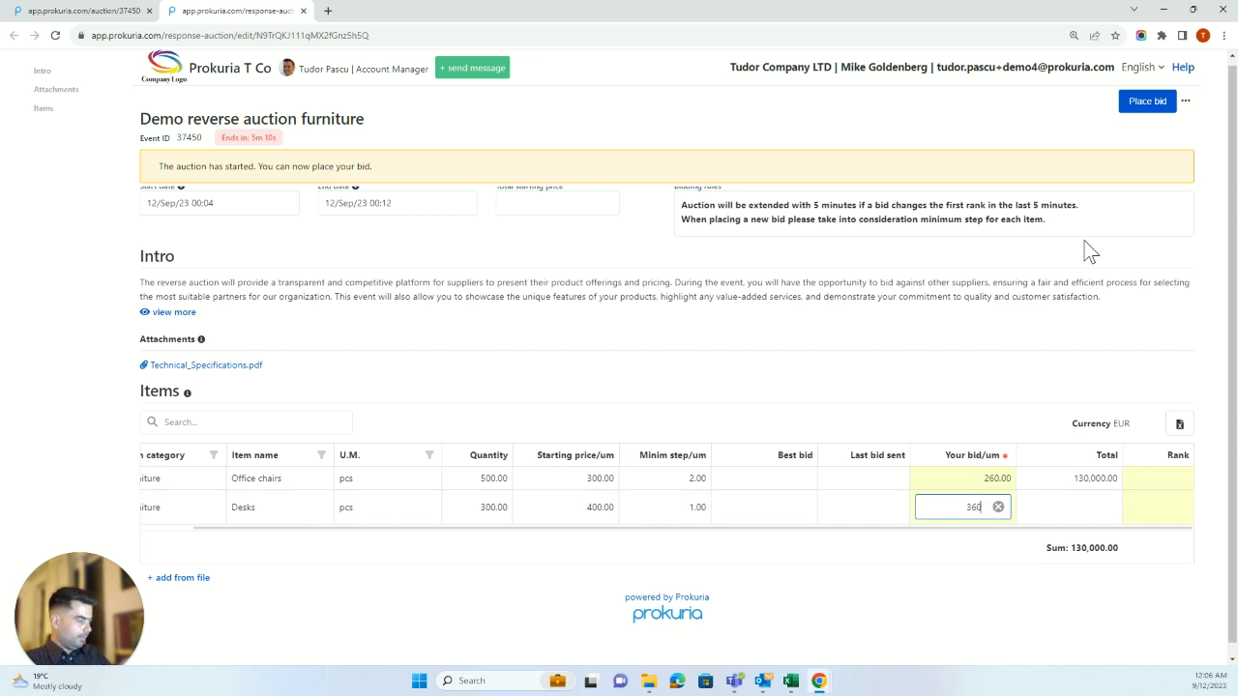
{"action": "left_click", "coordinate": [1151, 106]}
{"action": "left_click", "coordinate": [1050, 148]}
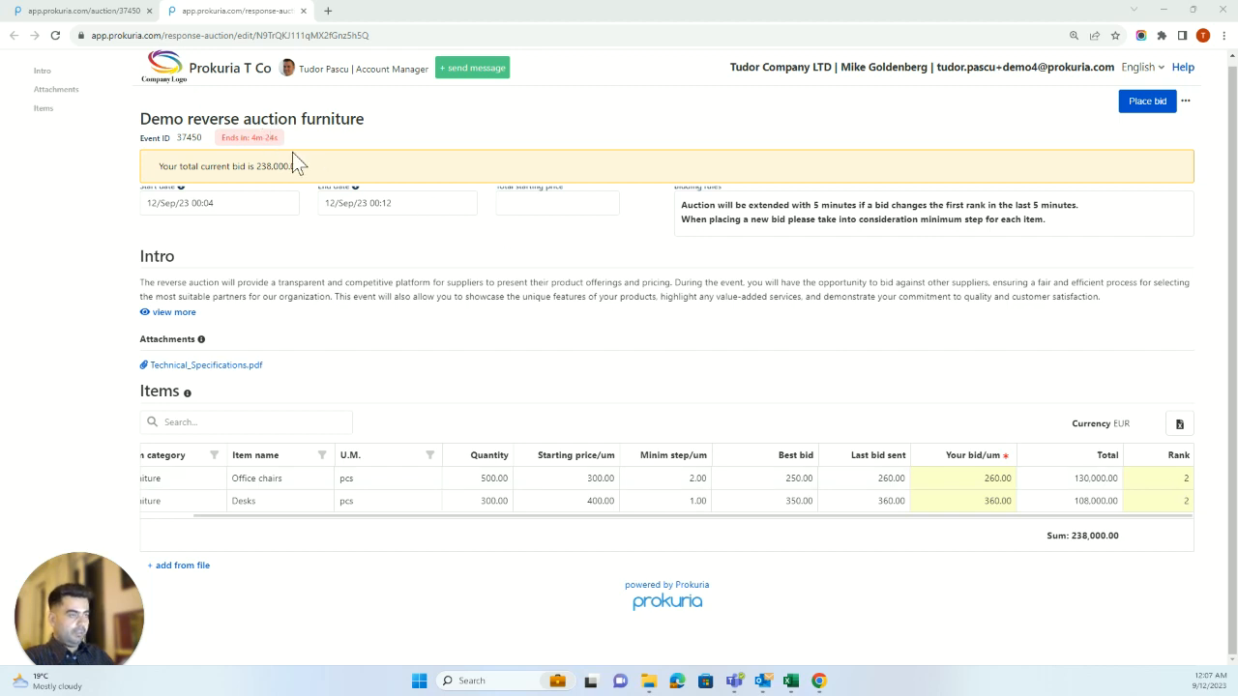
Lower the bids to 200 and 300 and resubmit, totalling 190,000.00.
{"action": "left_click", "coordinate": [1002, 481]}
{"action": "type", "text": "200"}
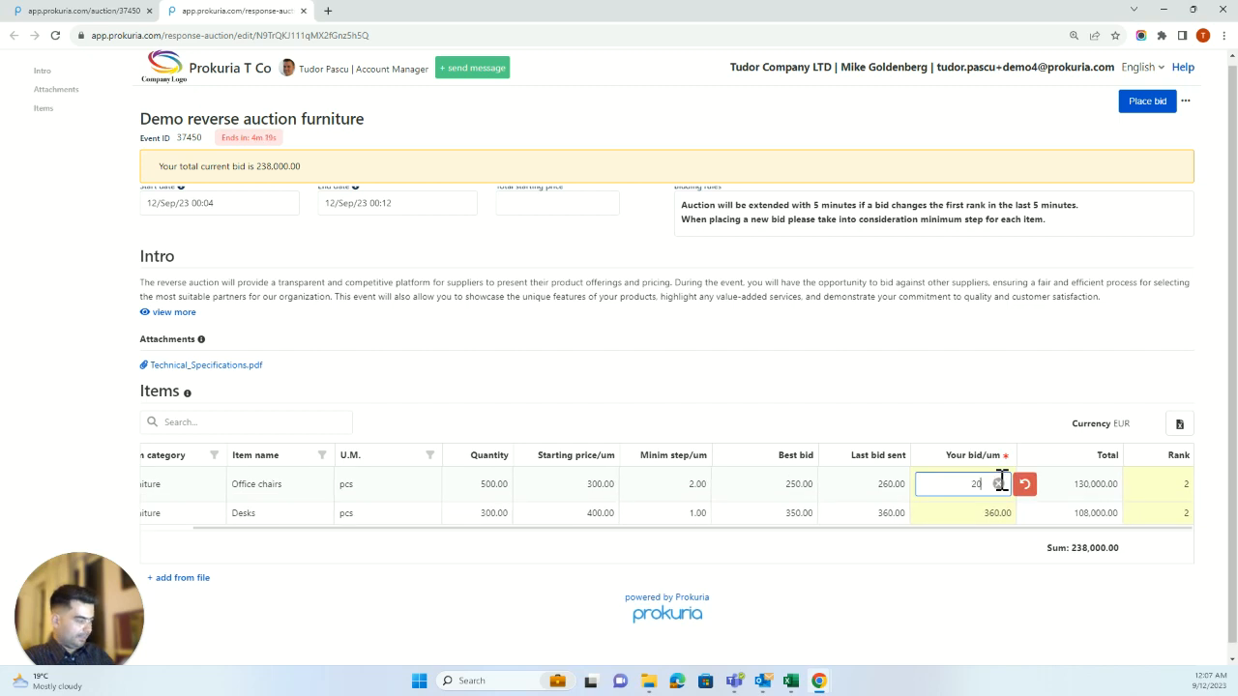
{"action": "left_click", "coordinate": [990, 512]}
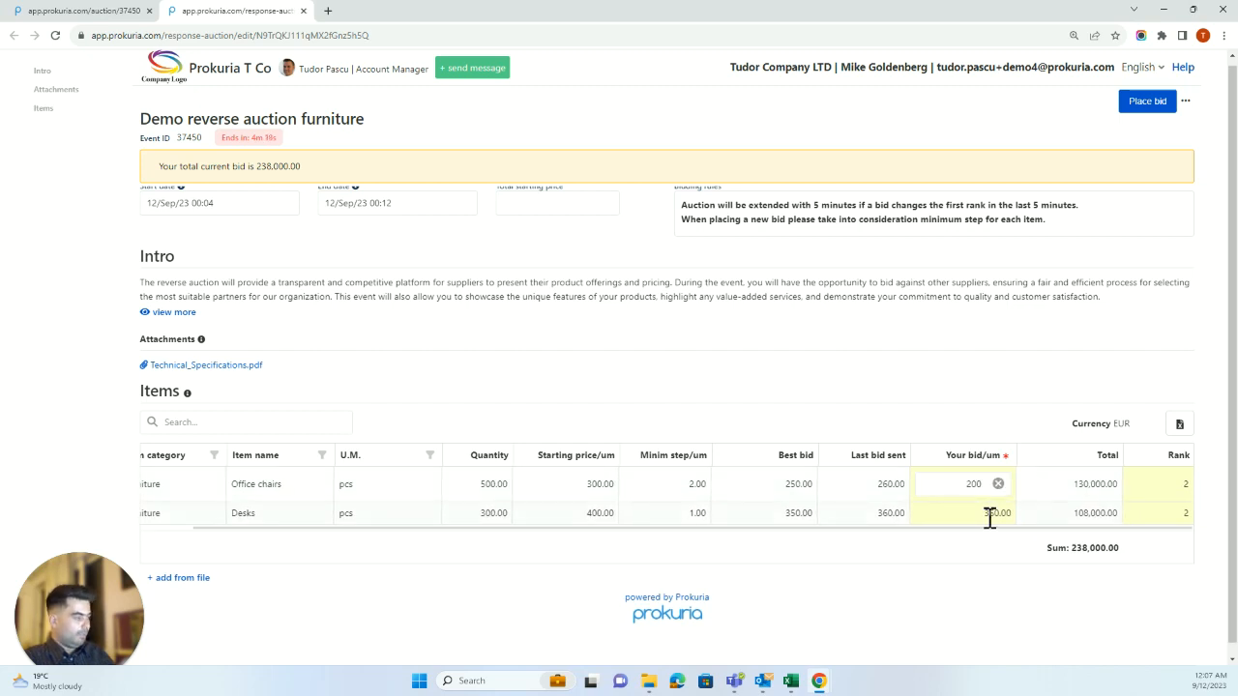
{"action": "double_click", "coordinate": [975, 507]}
{"action": "type", "text": "300"}
{"action": "left_click", "coordinate": [966, 583]}
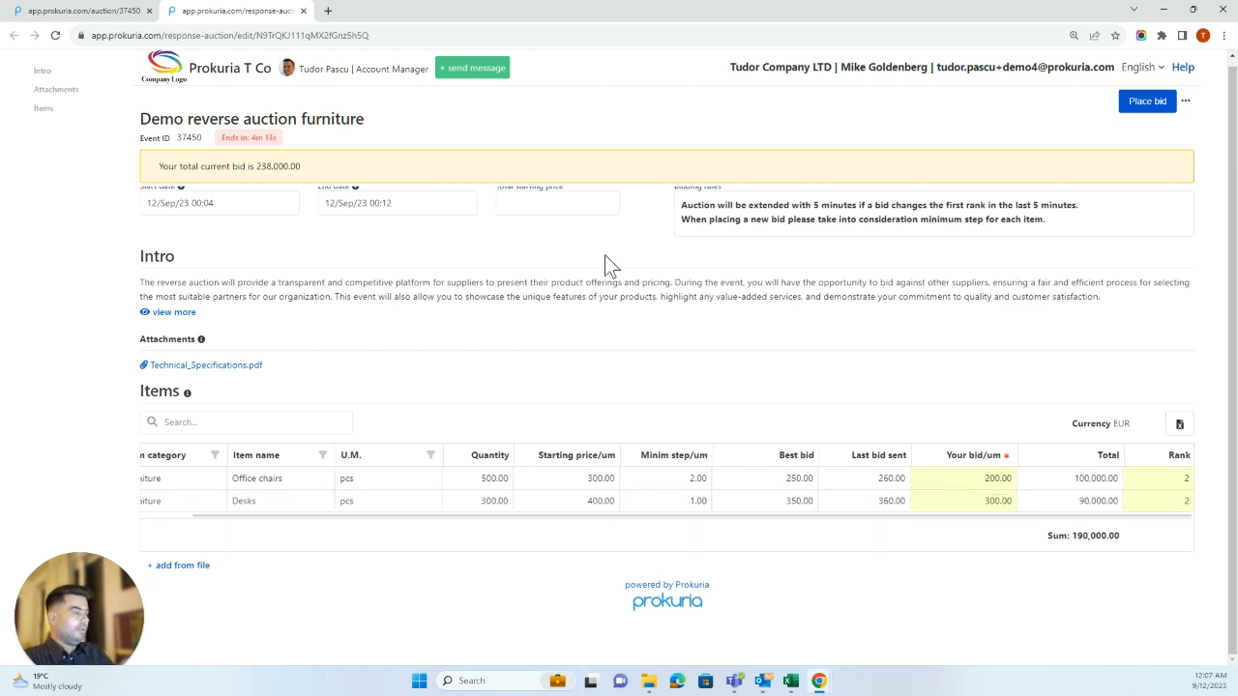
{"action": "left_click", "coordinate": [1146, 105]}
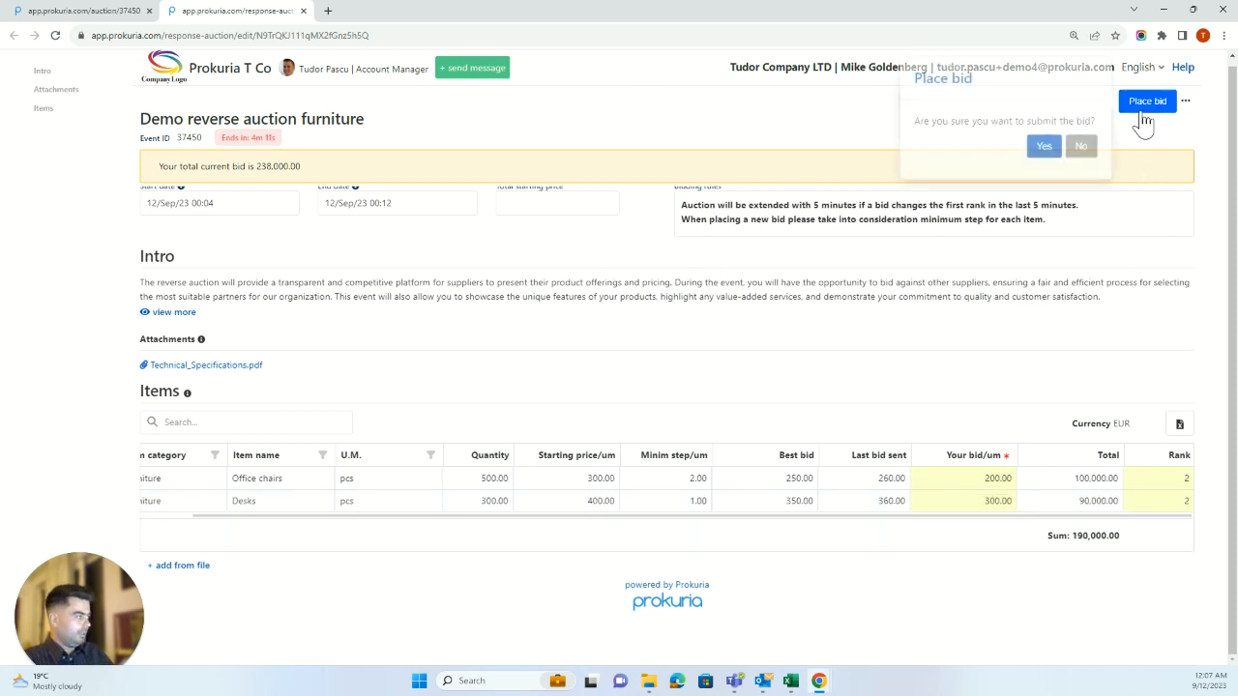
{"action": "left_click", "coordinate": [1046, 148]}
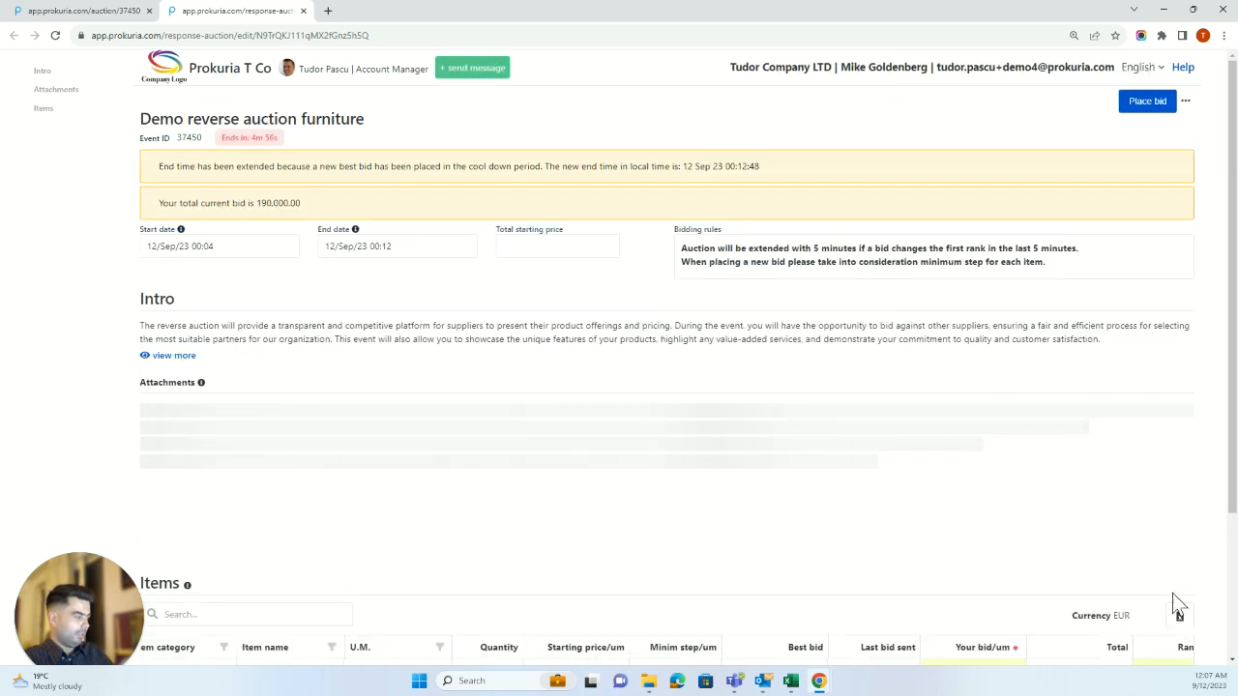
{"action": "scroll", "coordinate": [1163, 578], "scroll_direction": "down", "scroll_amount": 2}
Compare responses for the ended 24-Aug_Demo auction, clear Demo Company Orange's item marks, and view real-time bids.
{"action": "left_click_drag", "start_coordinate": [1153, 515], "coordinate": [1180, 516]}
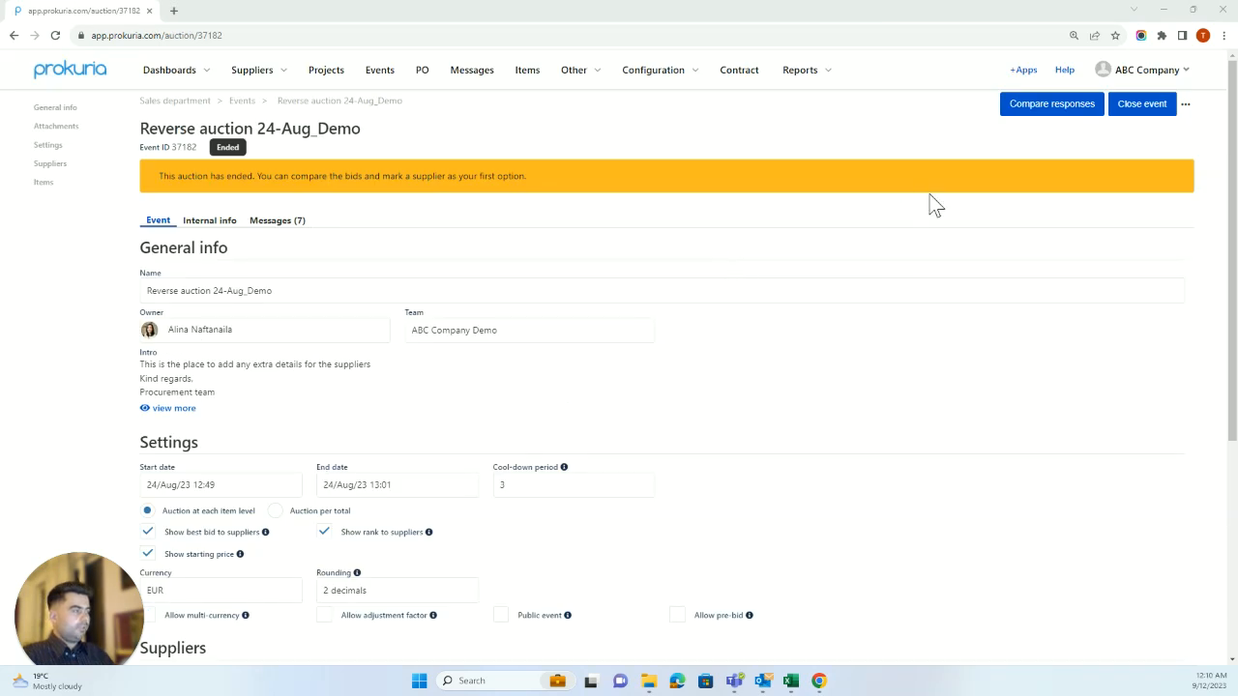
{"action": "left_click", "coordinate": [1060, 109]}
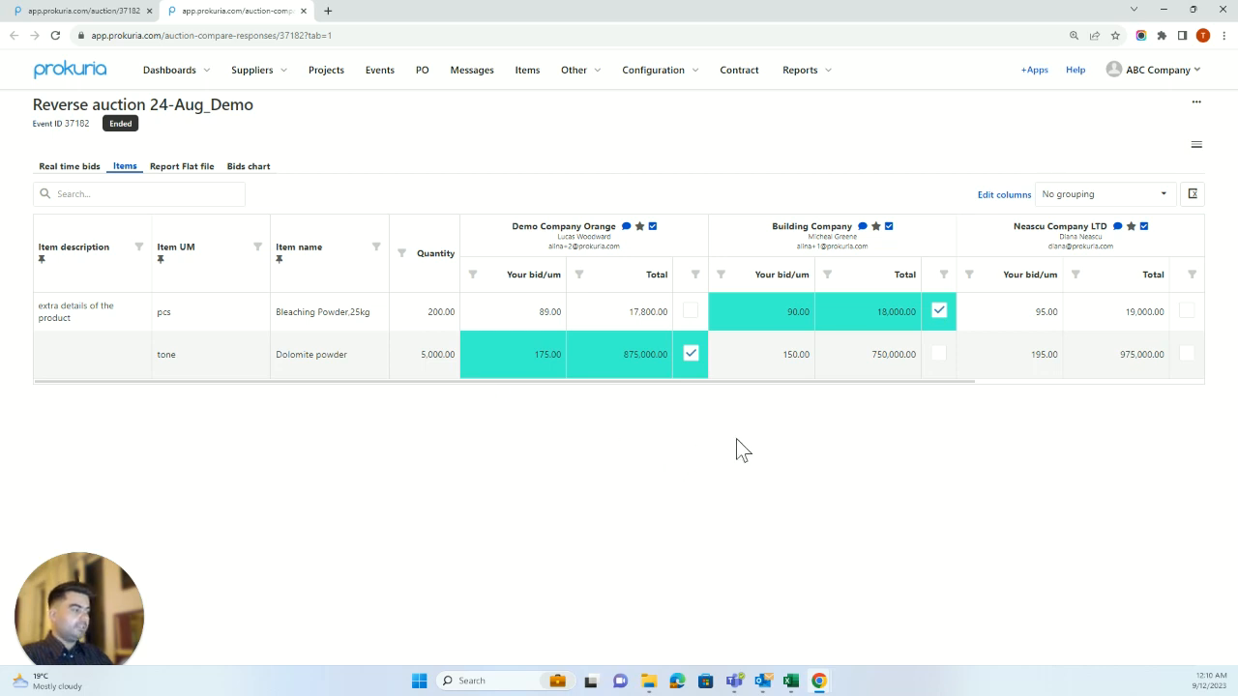
{"action": "left_click", "coordinate": [690, 358]}
{"action": "left_click", "coordinate": [689, 316]}
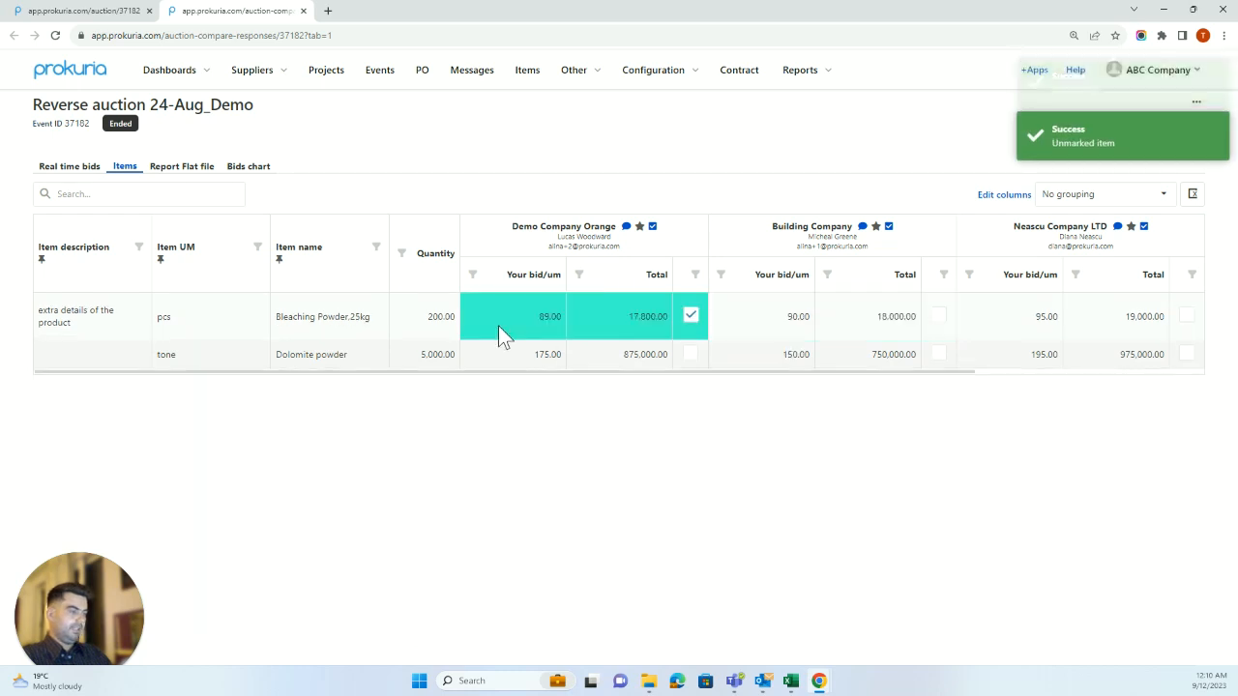
{"action": "left_click", "coordinate": [690, 319]}
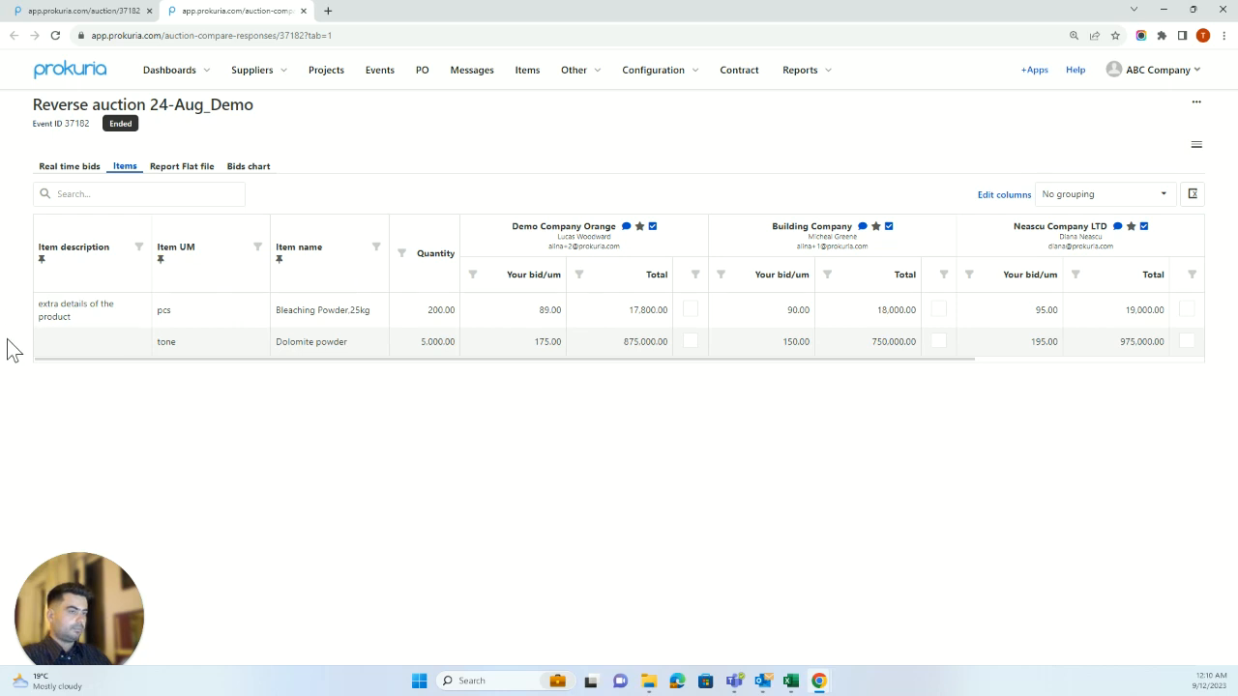
{"action": "left_click", "coordinate": [69, 174]}
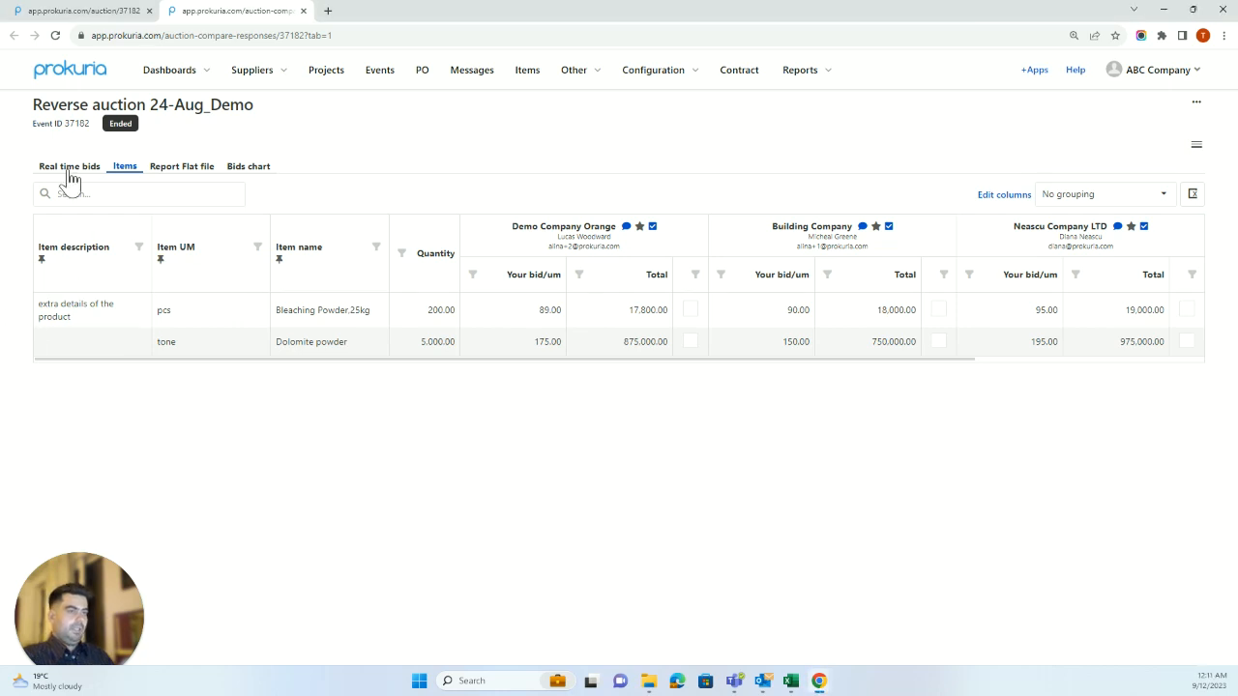